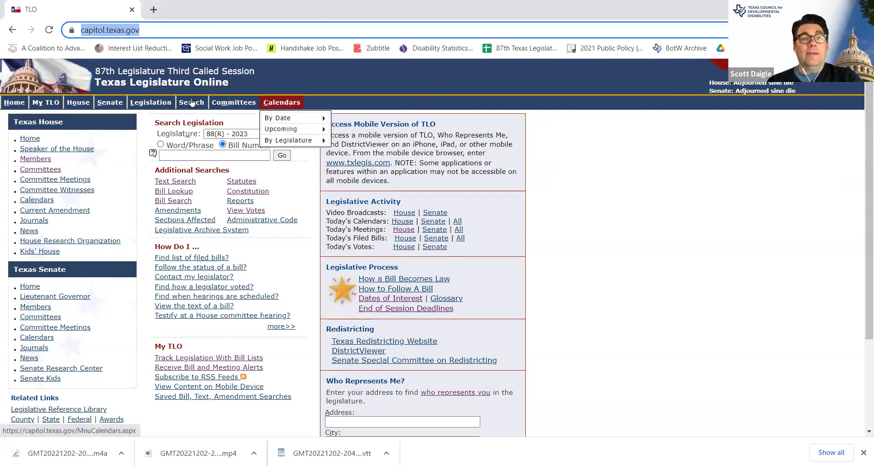
Open the MyTLO login page and view the new-user registration form, returning to the login page
mouse_move(191, 103)
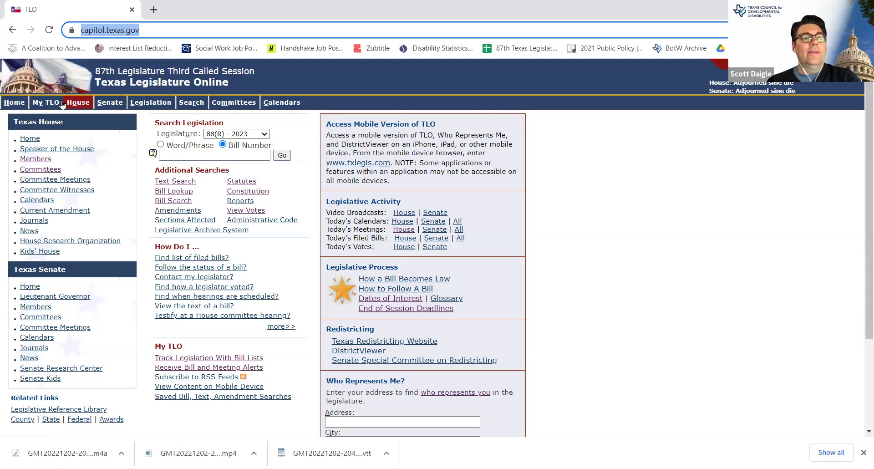
mouse_move(47, 104)
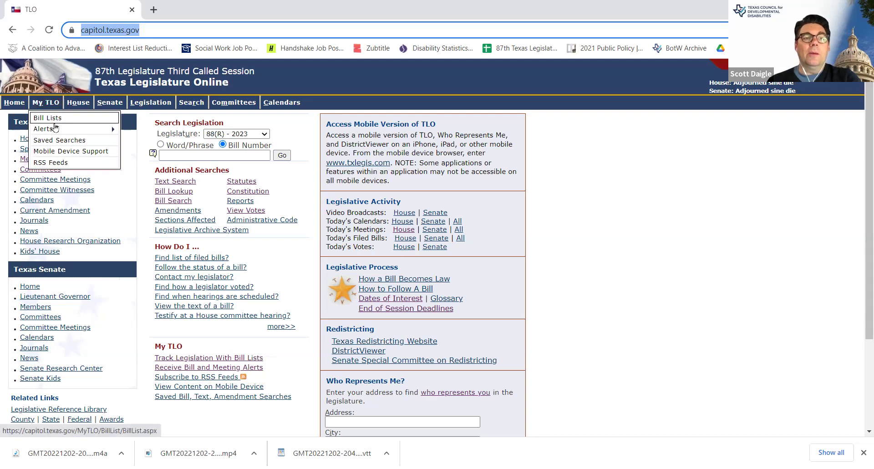
mouse_move(55, 127)
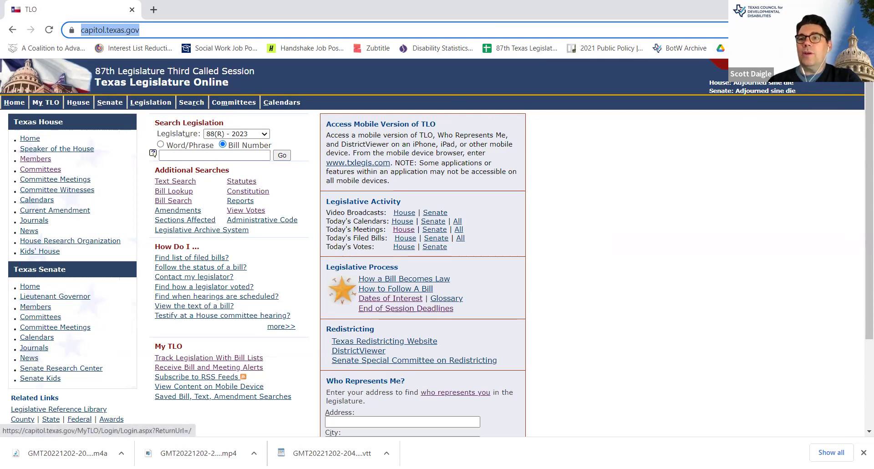
click(46, 102)
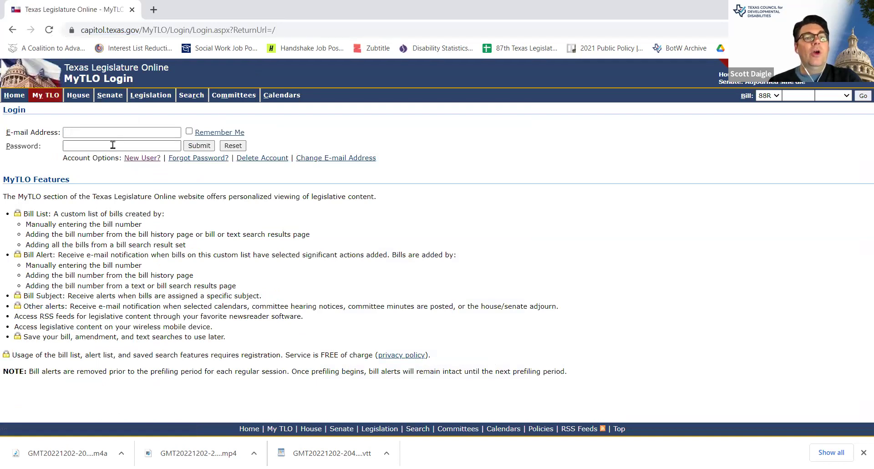
click(146, 161)
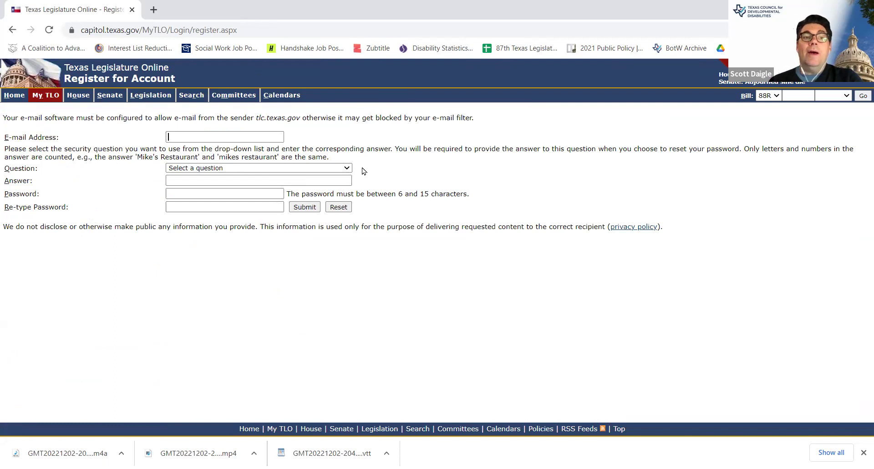
click(11, 31)
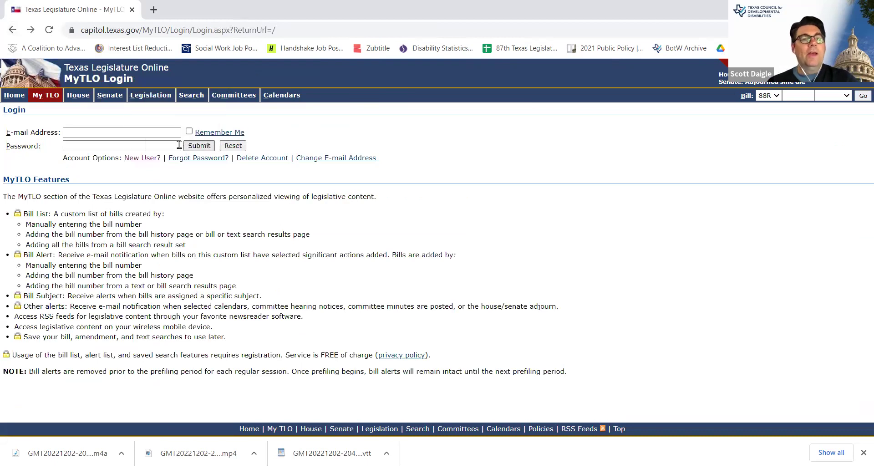
Log in to MyTLO with the account's e-mail address and password
click(148, 135)
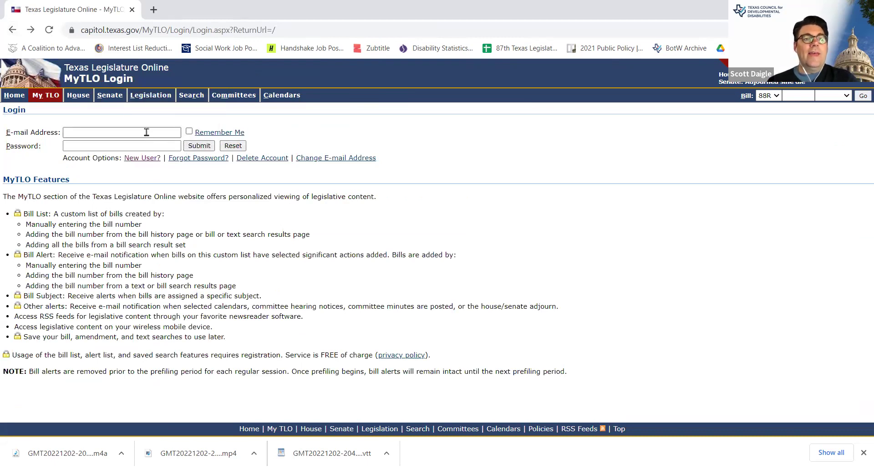
click(147, 132)
click(151, 157)
click(141, 146)
text(•)
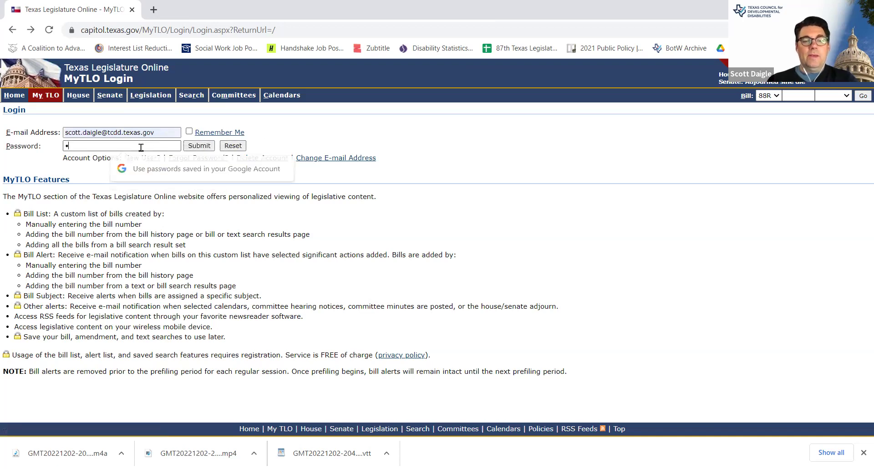
text(••)
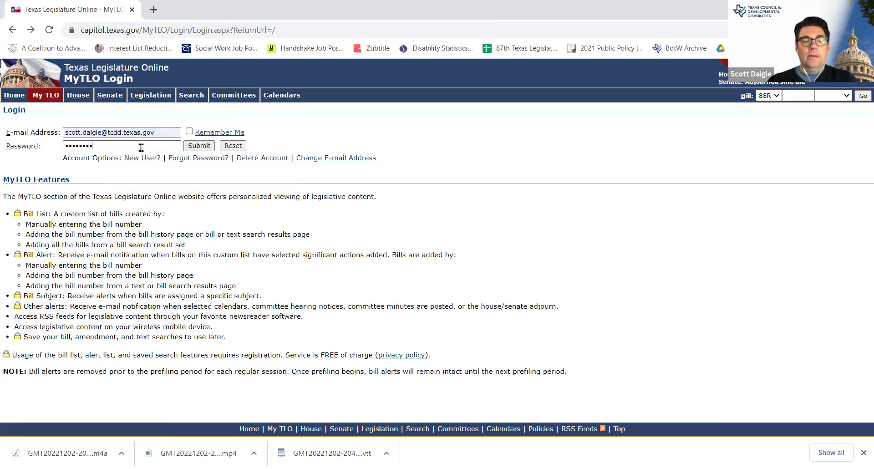
click(199, 146)
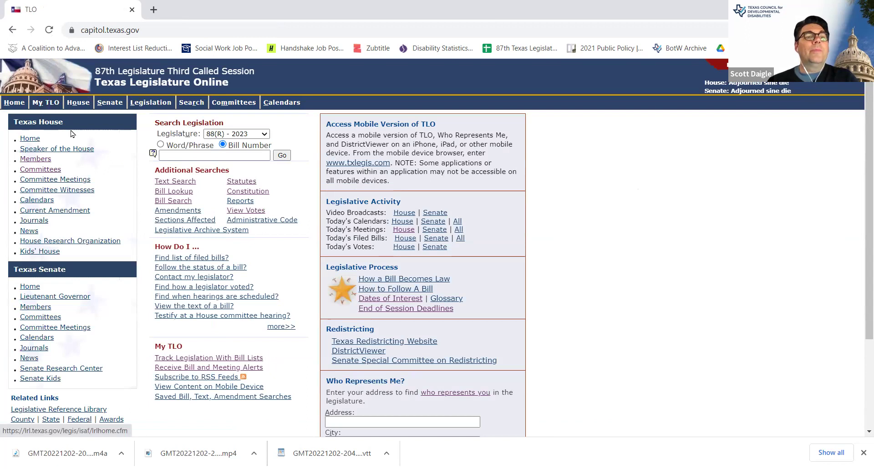
Open the Bill Lists page of the MyTLO account
mouse_move(45, 104)
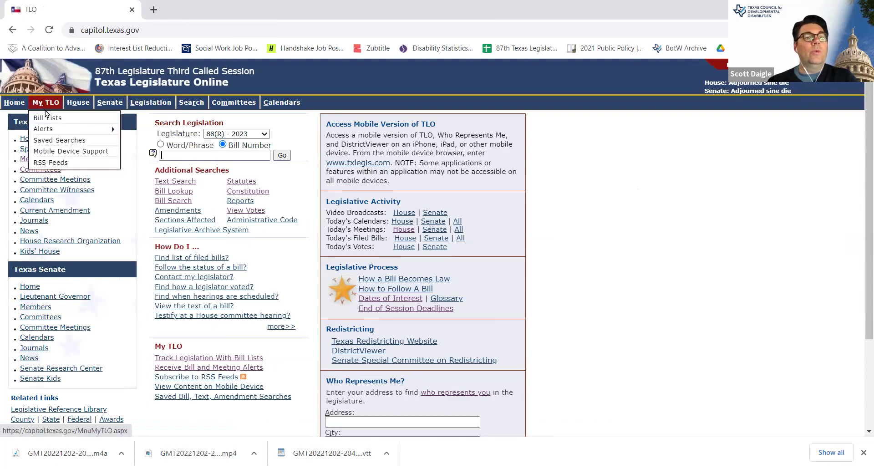
click(46, 118)
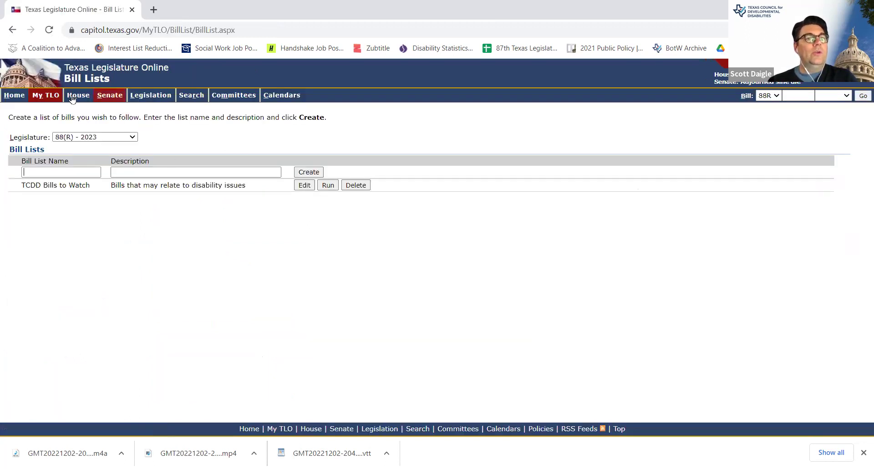
mouse_move(46, 96)
click(49, 111)
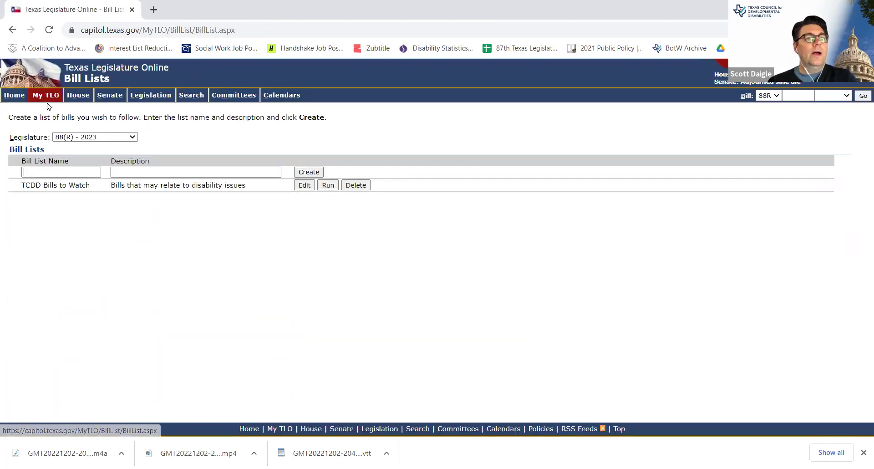
click(47, 110)
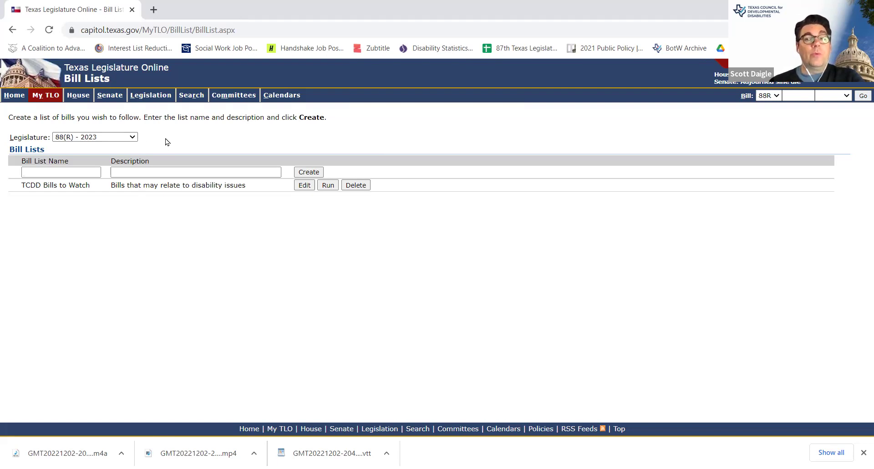
Look through the legislative sessions available for bill lists, keeping 88(R) - 2023 selected
click(133, 137)
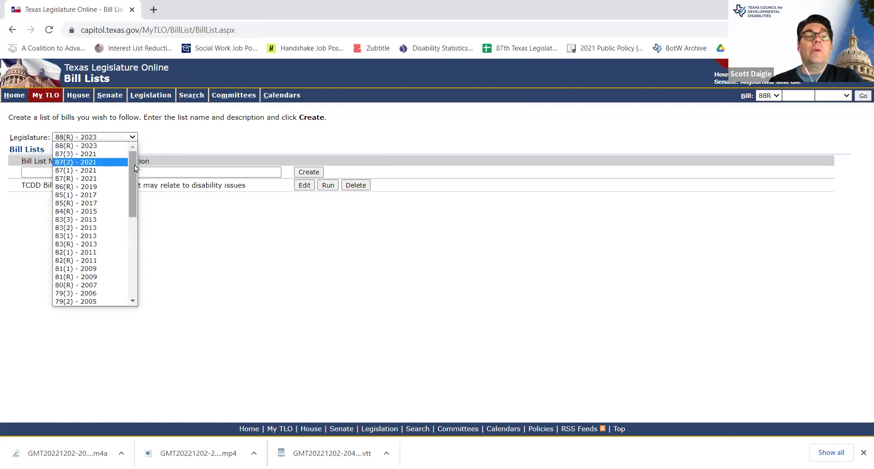
drag(135, 165, 128, 271)
scroll(136, 216, up, 1)
scroll(136, 217, up, 10)
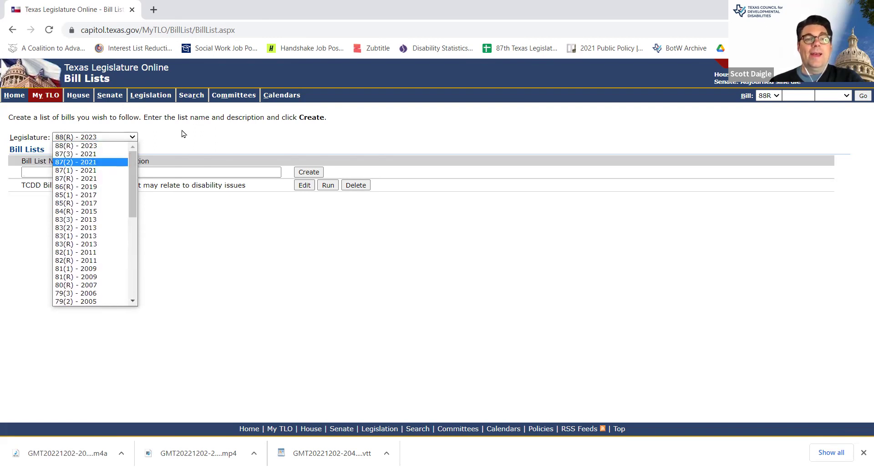
click(245, 152)
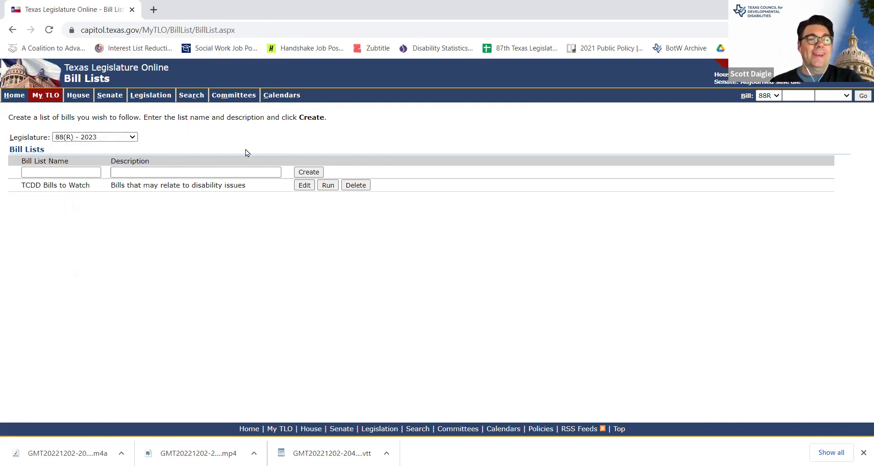
Create and save a bill list named "Tutorial List" with the description "Bills for Video tutorial"
click(76, 172)
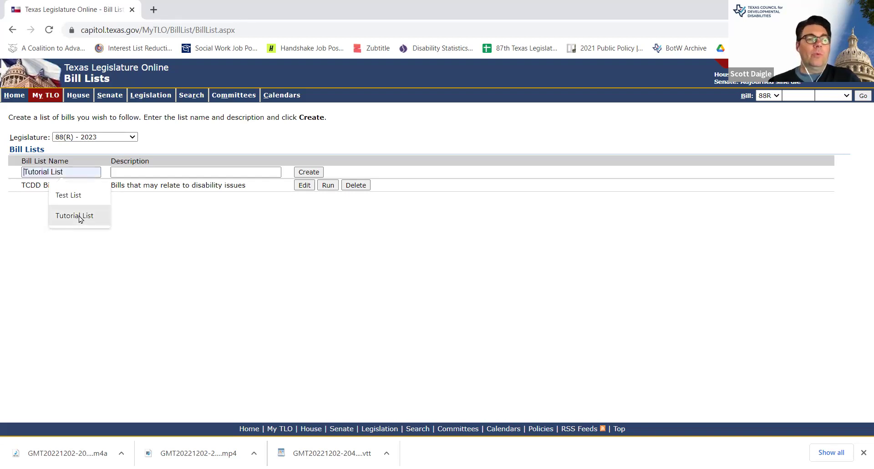
click(74, 216)
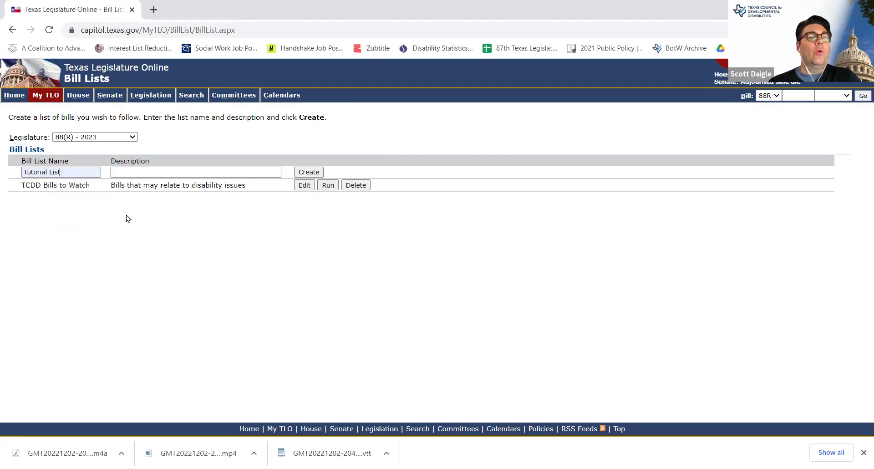
click(149, 172)
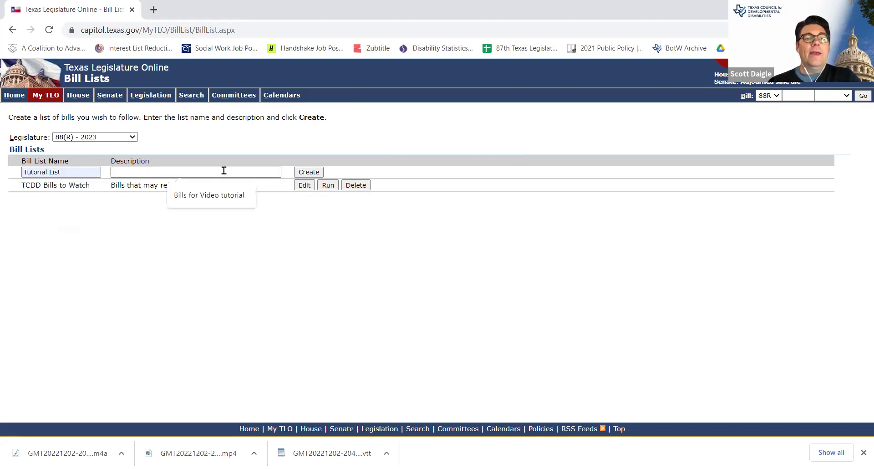
click(202, 195)
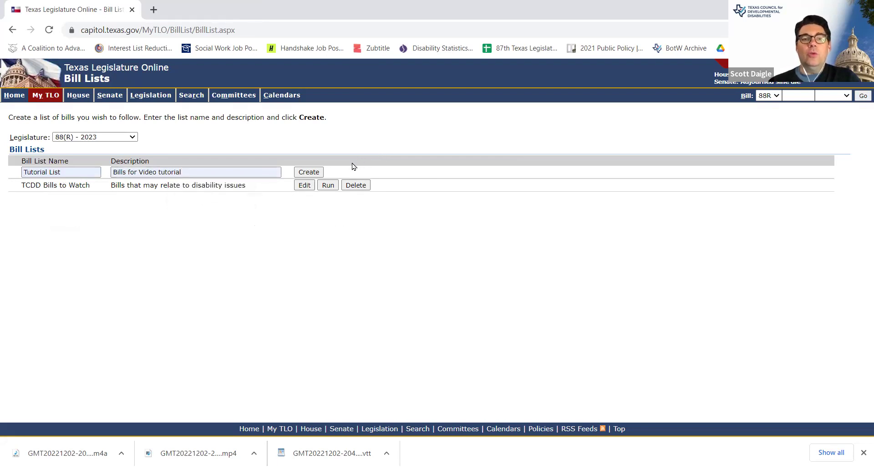
click(308, 173)
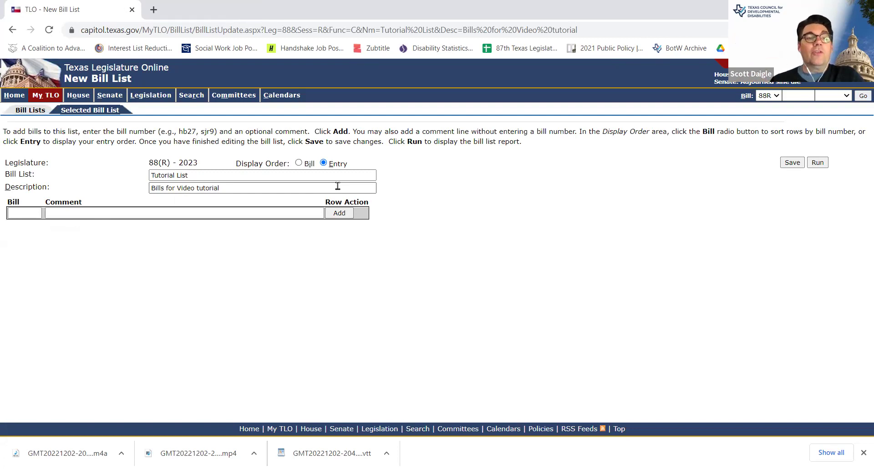
click(15, 215)
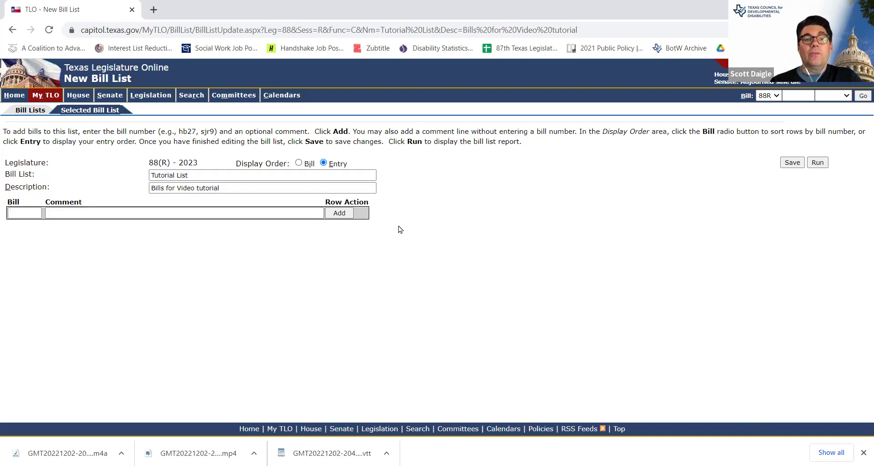
click(792, 163)
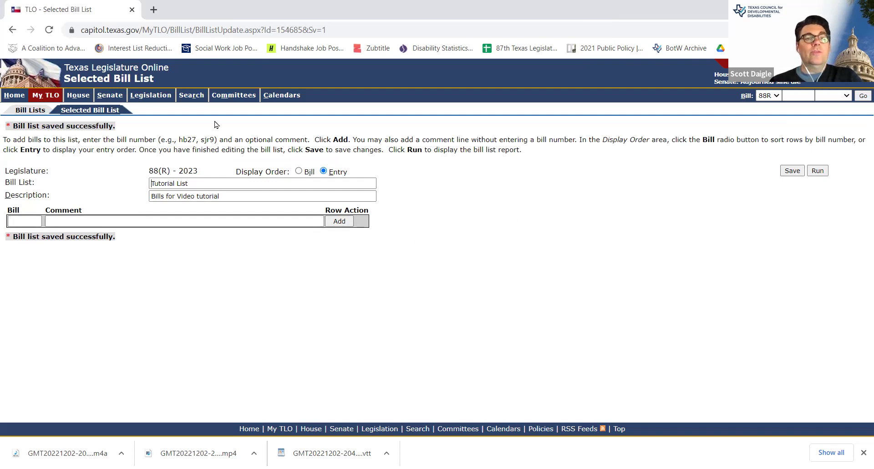
Start a Bill Search and add the subject "Disabilities, Persons with (I0380)" as its criterion
mouse_move(193, 101)
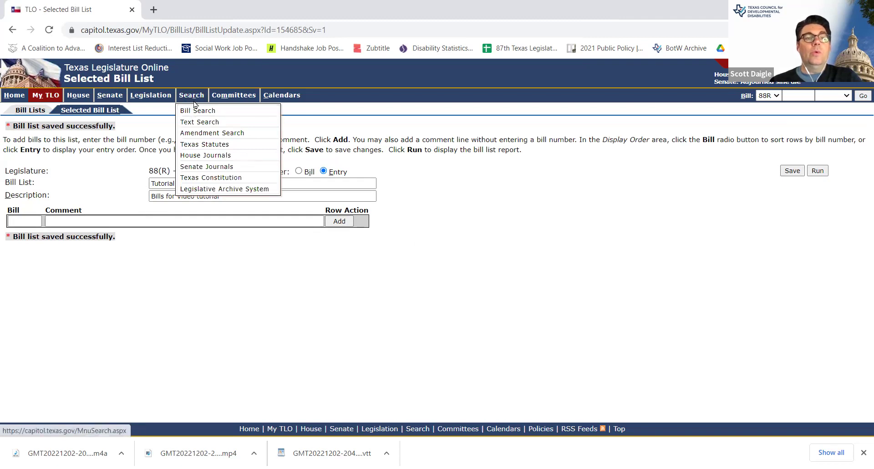
click(216, 111)
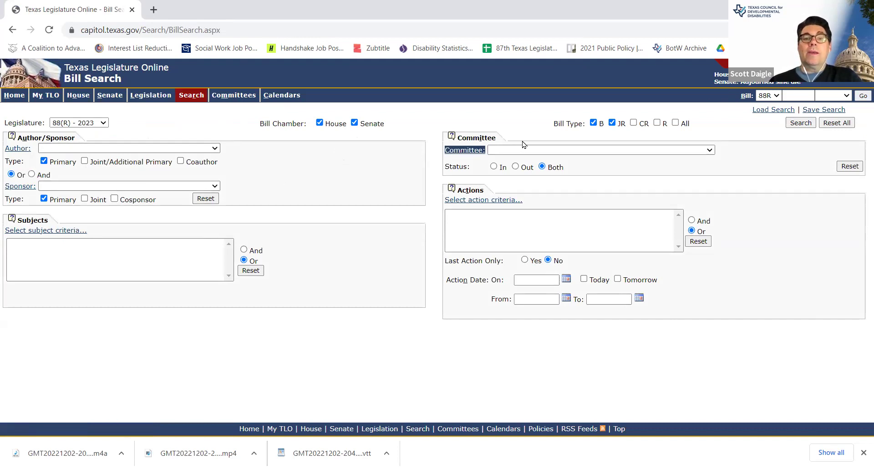
click(54, 230)
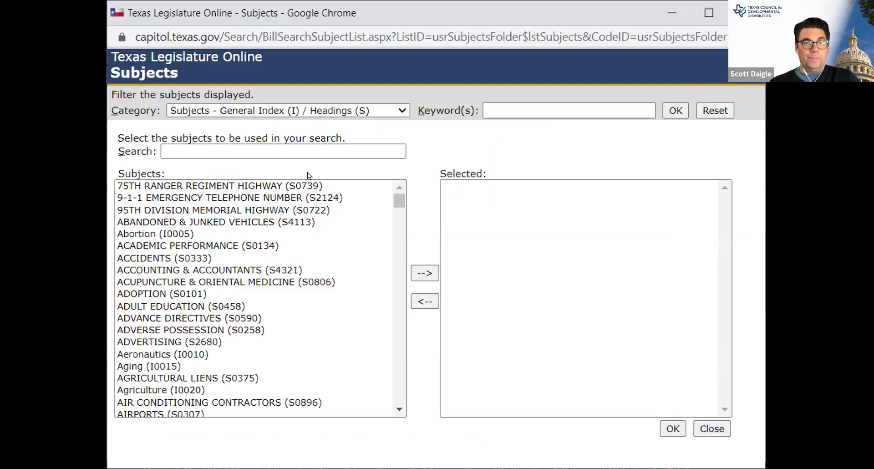
click(241, 146)
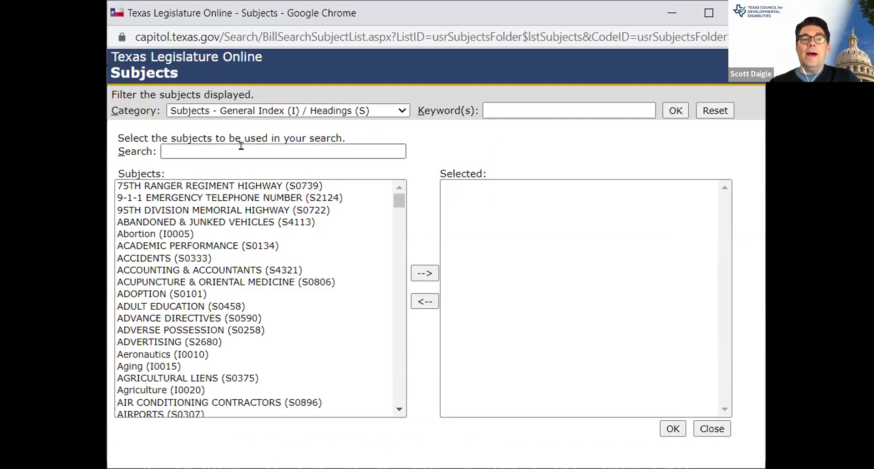
text(disa)
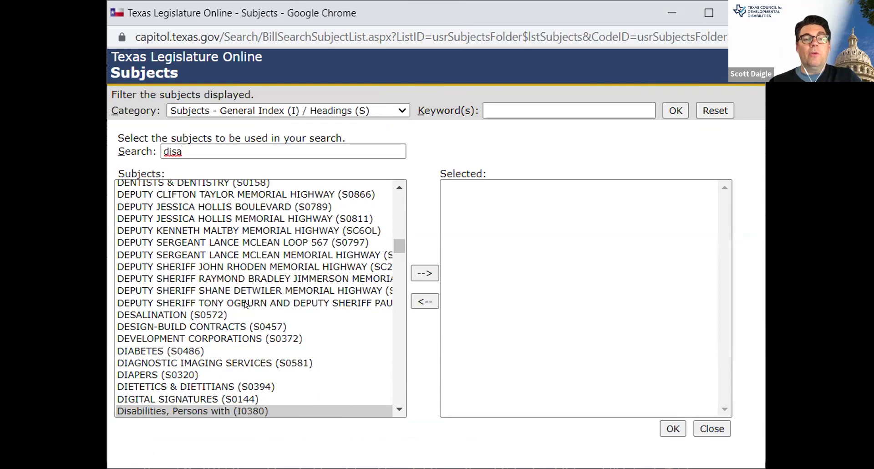
key(Tab)
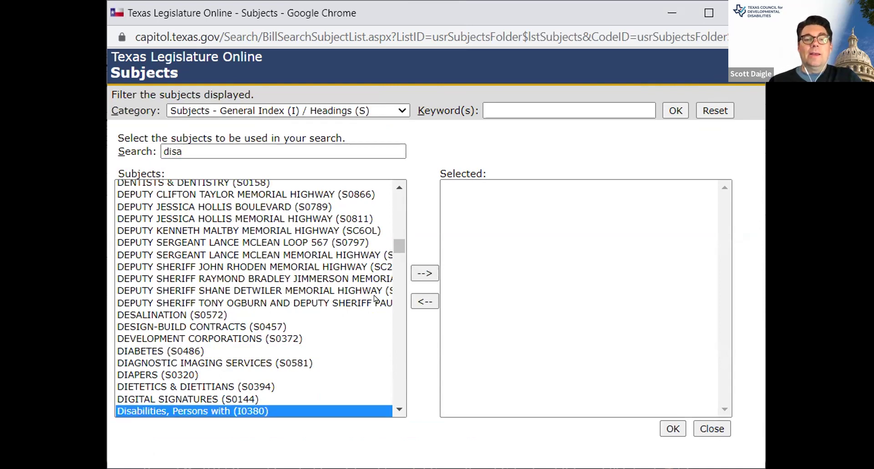
click(425, 273)
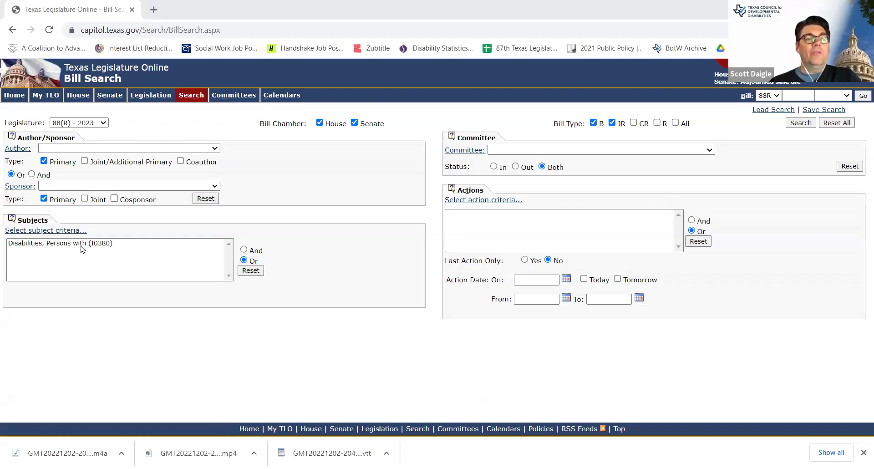
Run the bill search for the disabilities subject and open the history of HB 245 from the results
click(112, 244)
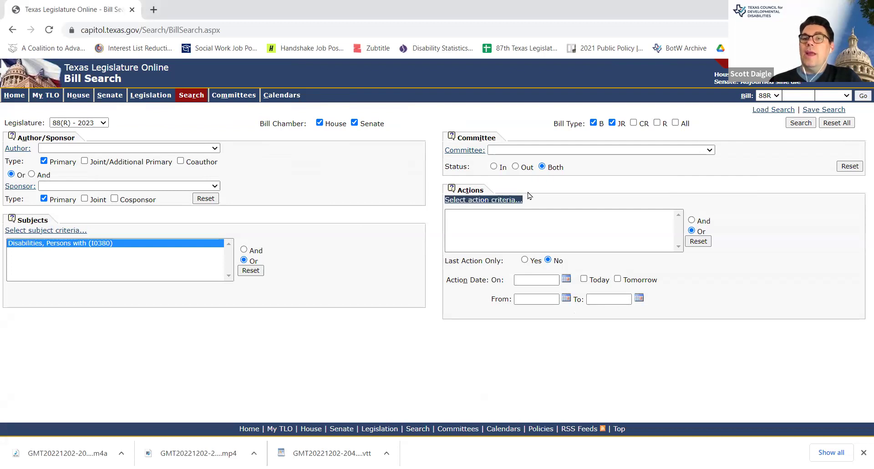
click(801, 123)
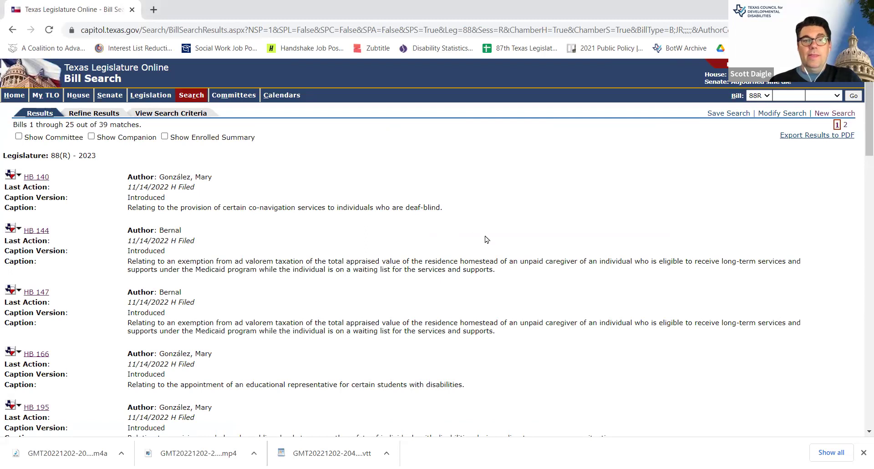
scroll(522, 247, down, 1)
scroll(522, 247, up, 1)
scroll(522, 247, down, 3)
scroll(522, 248, down, 3)
scroll(522, 247, down, 1)
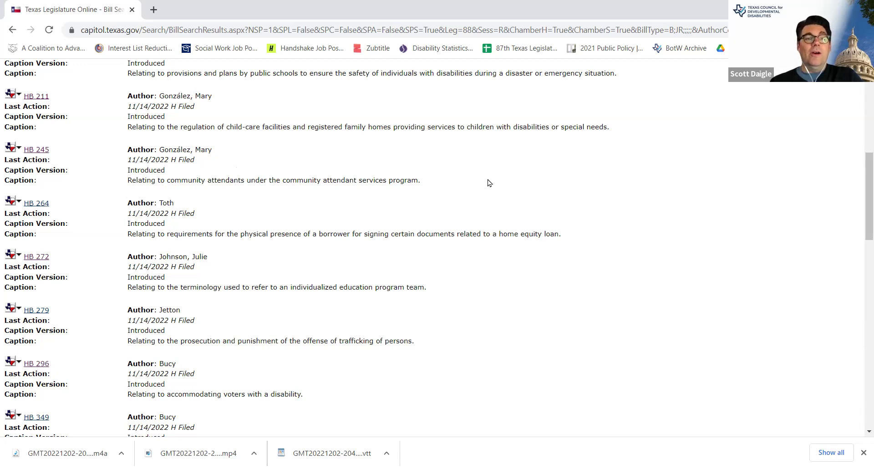
click(42, 150)
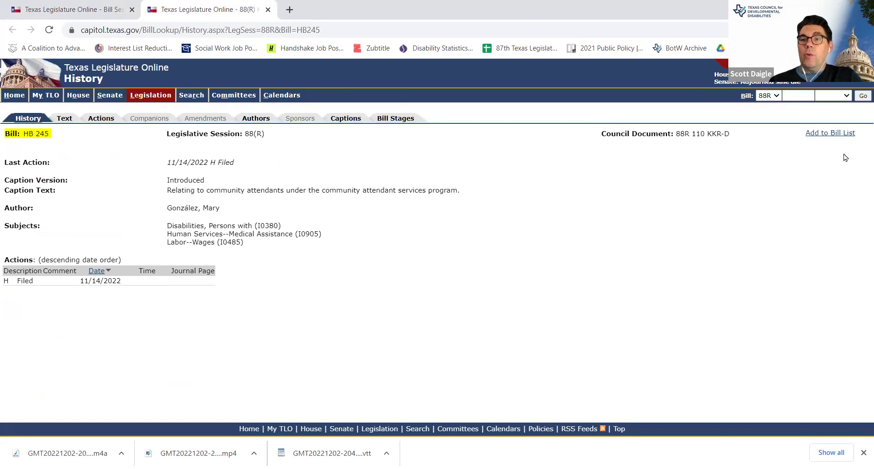
Add HB 245 to the existing Tutorial List with the bill comment "Community Attendants" and close the bill's history
triple_click(859, 136)
triple_click(840, 137)
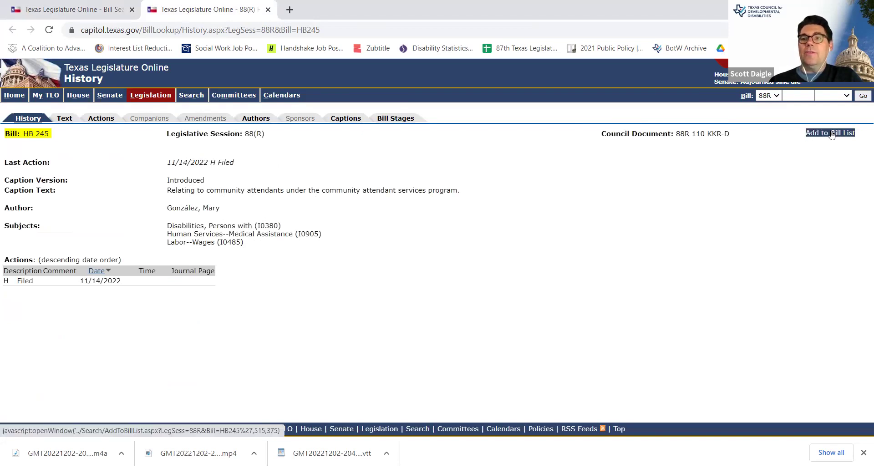
click(831, 133)
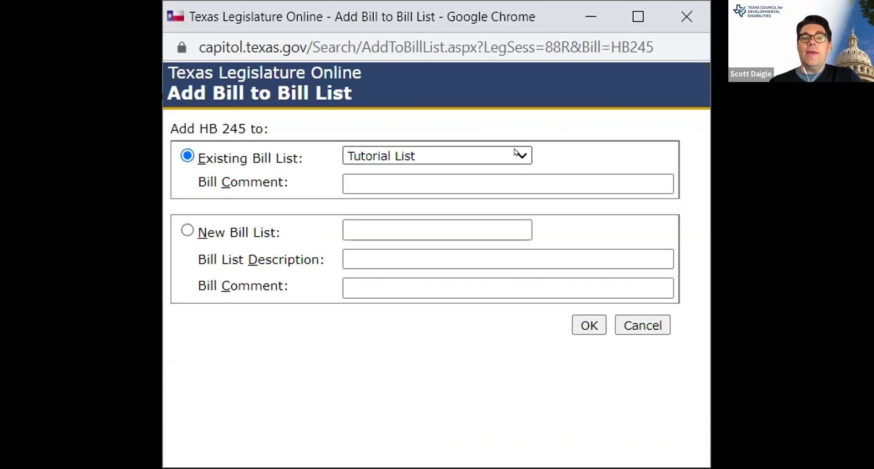
click(517, 153)
click(277, 167)
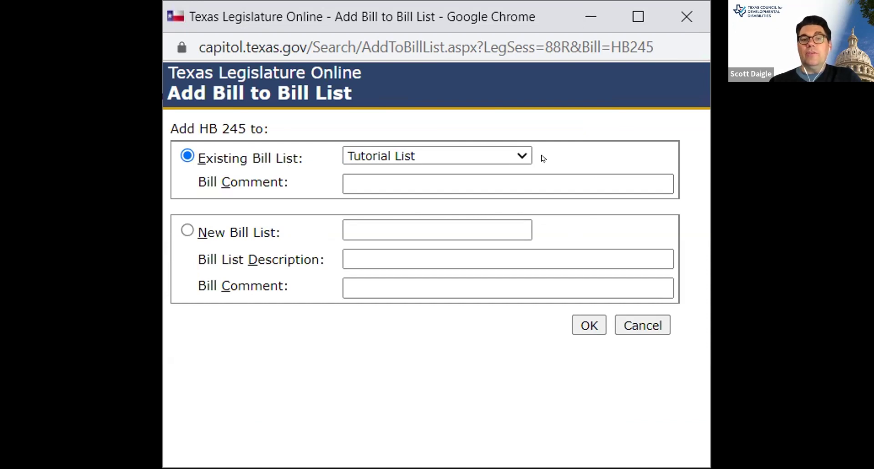
click(506, 171)
text(Comm)
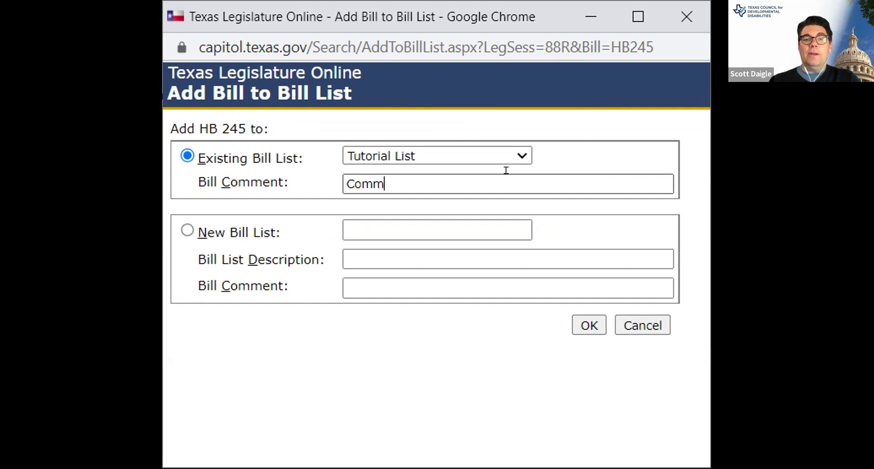
text(unity Attend)
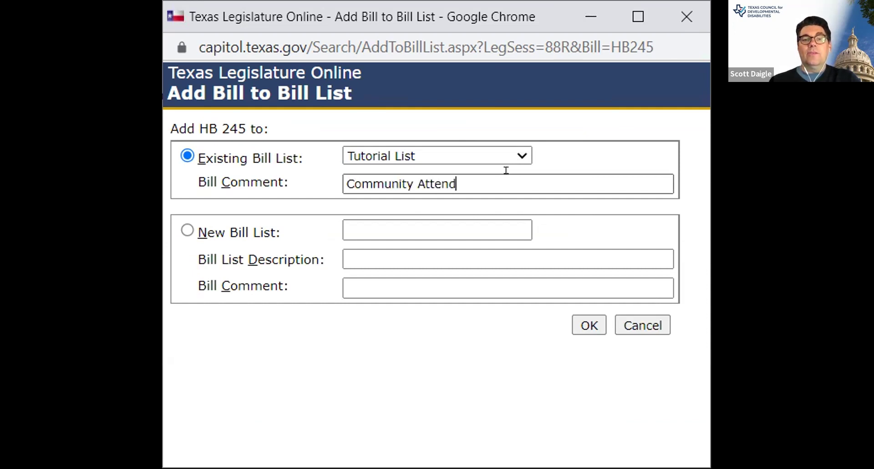
text(ants)
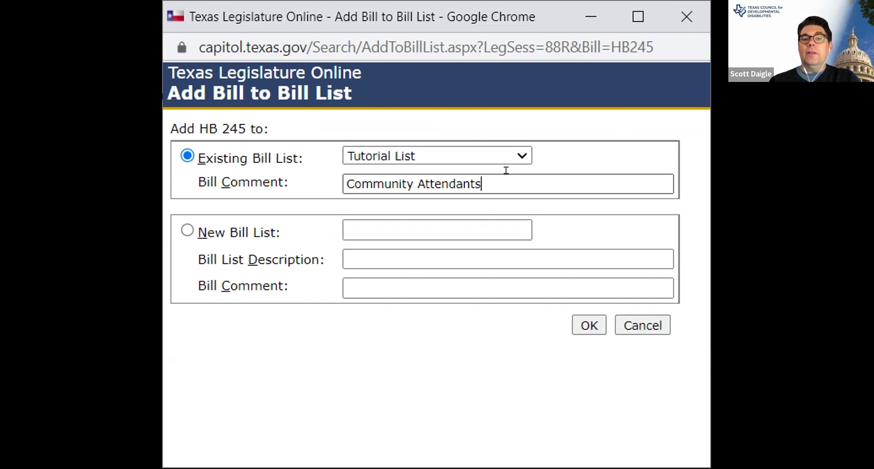
click(587, 317)
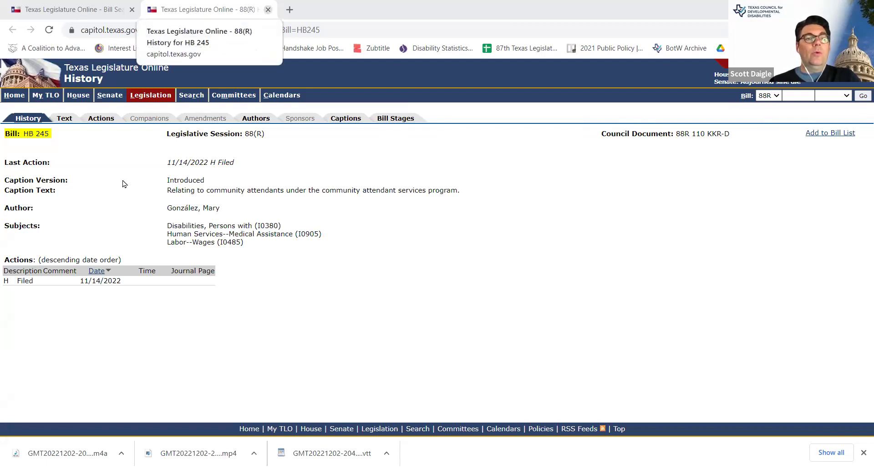
click(267, 10)
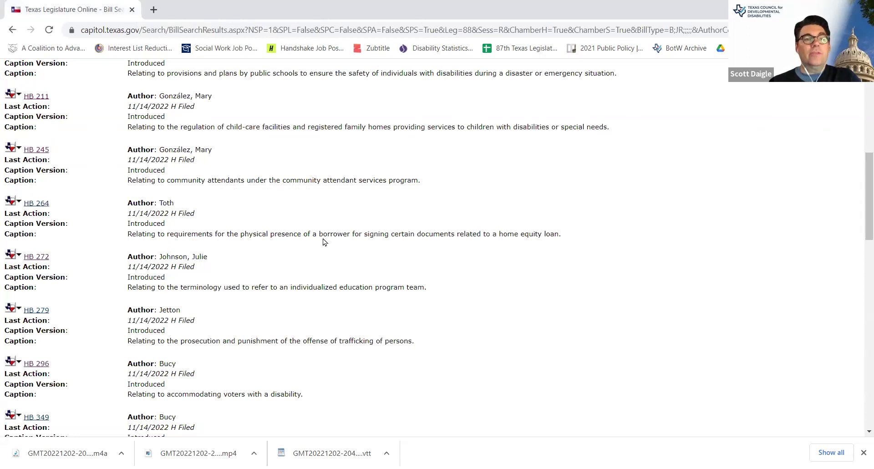
Find HB 296 on accommodating voters with a disability in the search results and open its history
scroll(324, 241, down, 3)
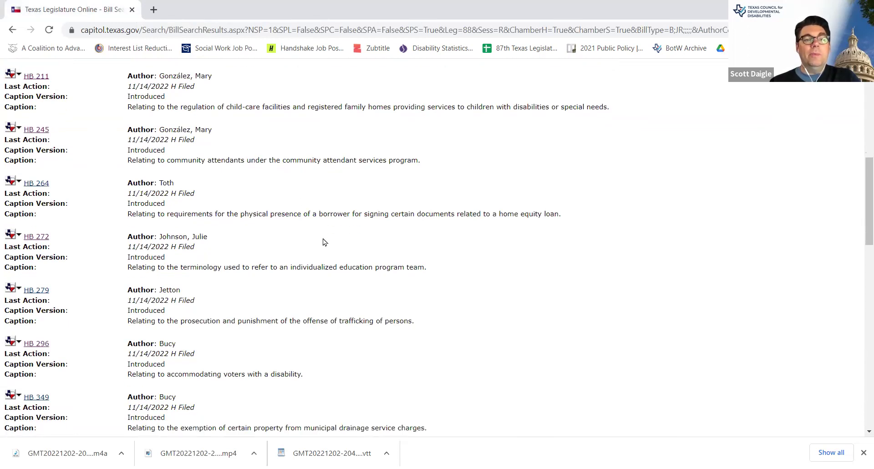
scroll(324, 241, down, 3)
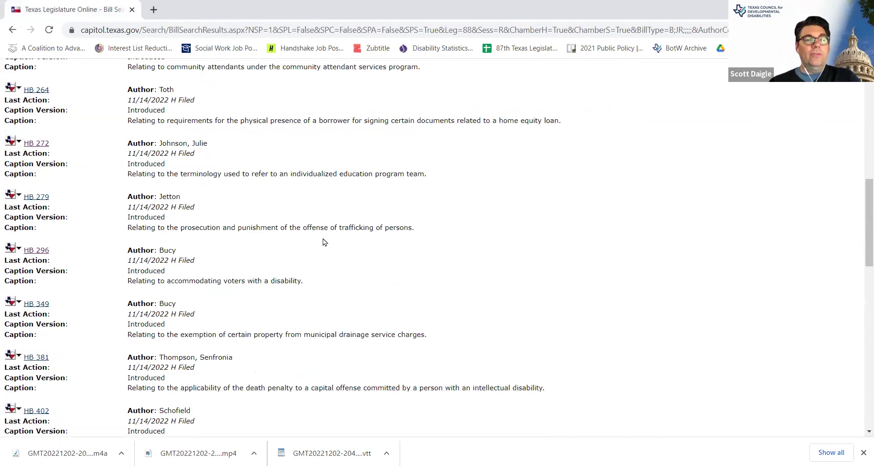
scroll(325, 242, down, 3)
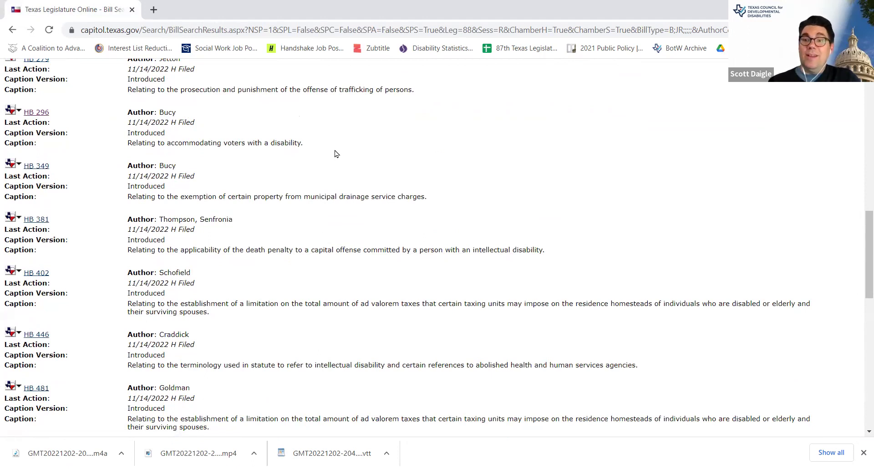
click(40, 113)
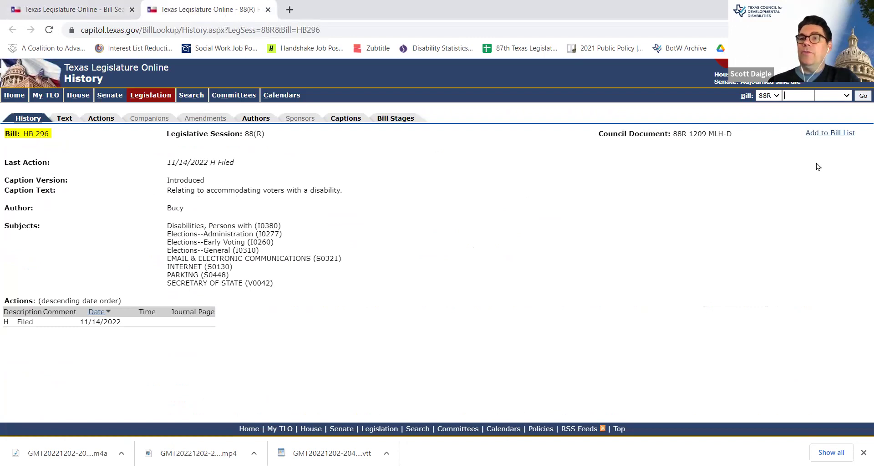
Add HB 296 to the existing Tutorial List with the bill comment "Voters with Disabilities" and close the bill's history
click(837, 134)
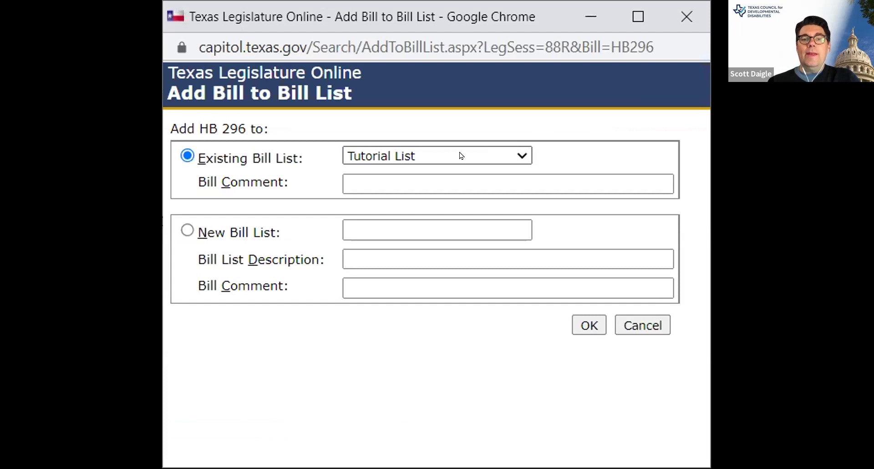
click(495, 171)
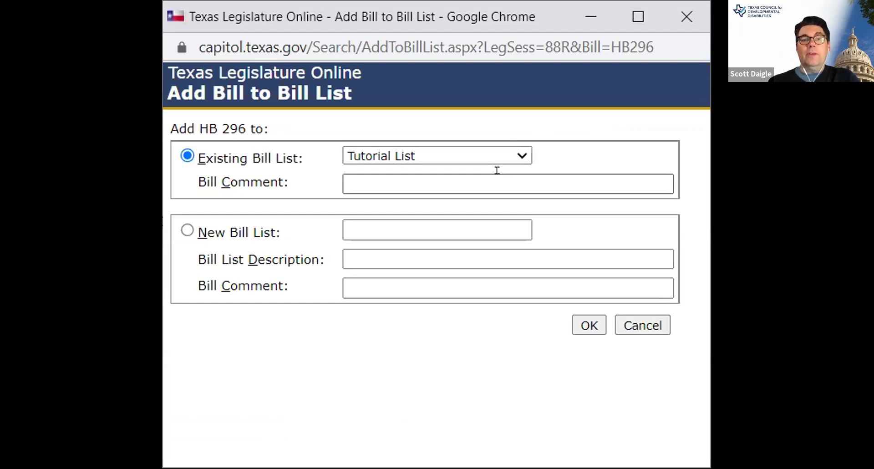
text(Vot)
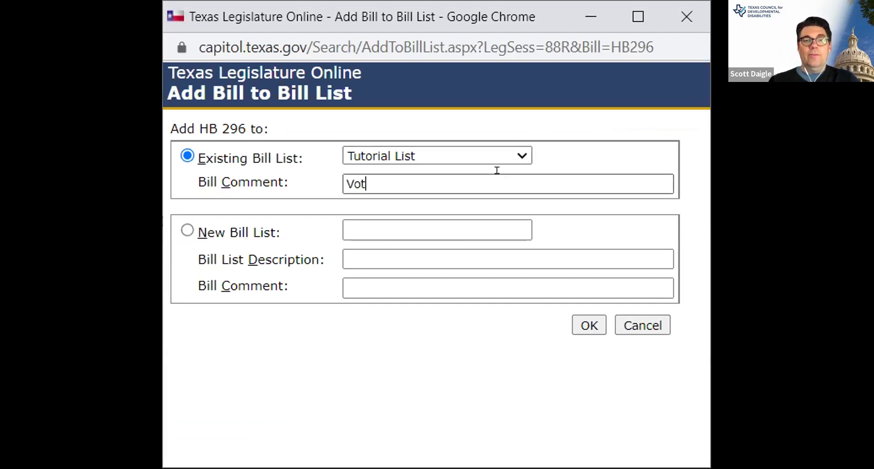
text(ers with Disabilities)
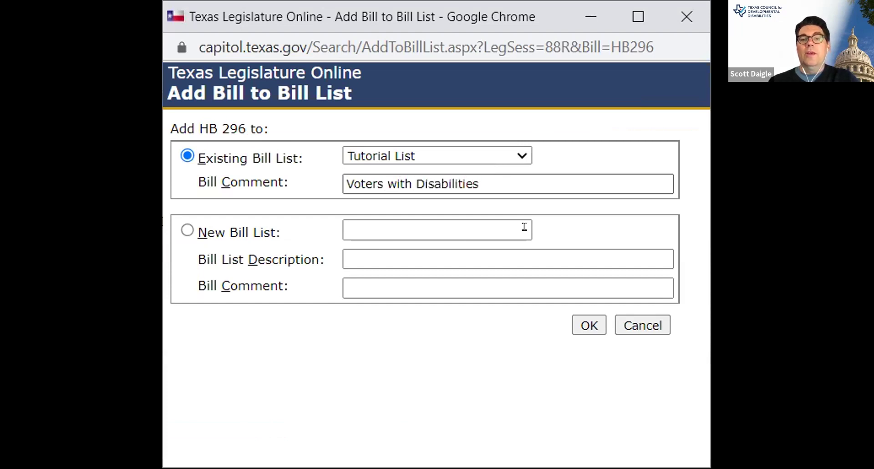
click(582, 323)
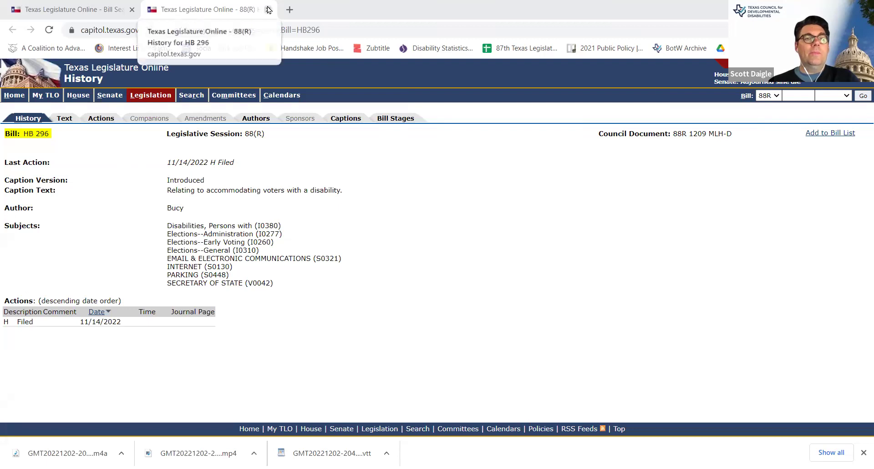
key(ctrl+w)
Go to the MyTLO bill lists and run the Tutorial List to view its bills
scroll(123, 179, up, 10)
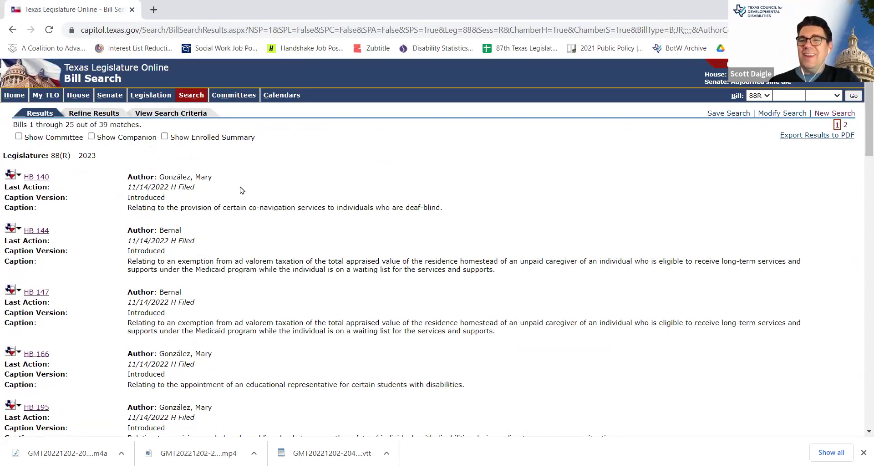
mouse_move(44, 97)
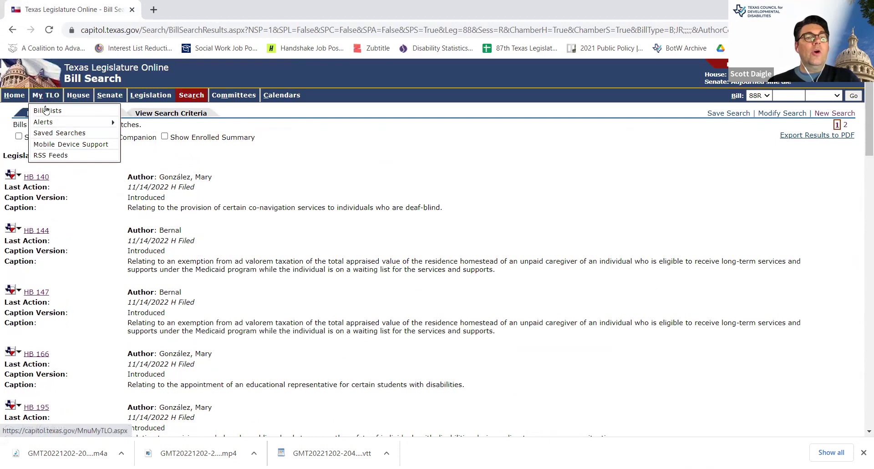
click(48, 111)
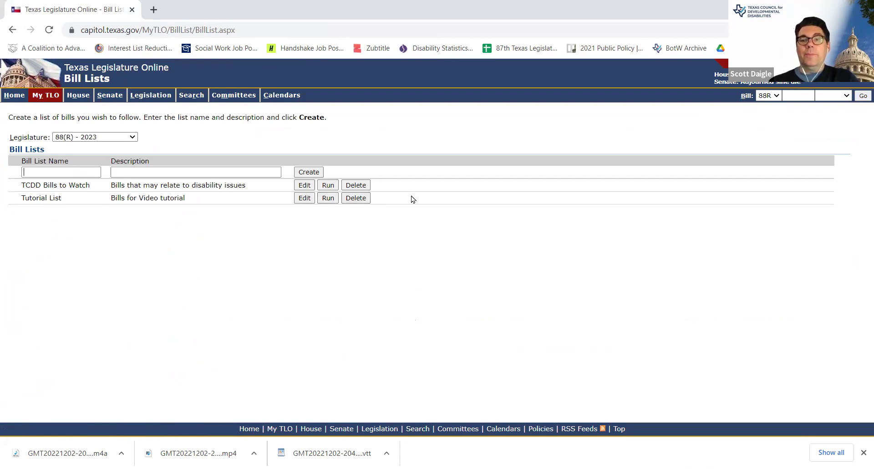
click(328, 198)
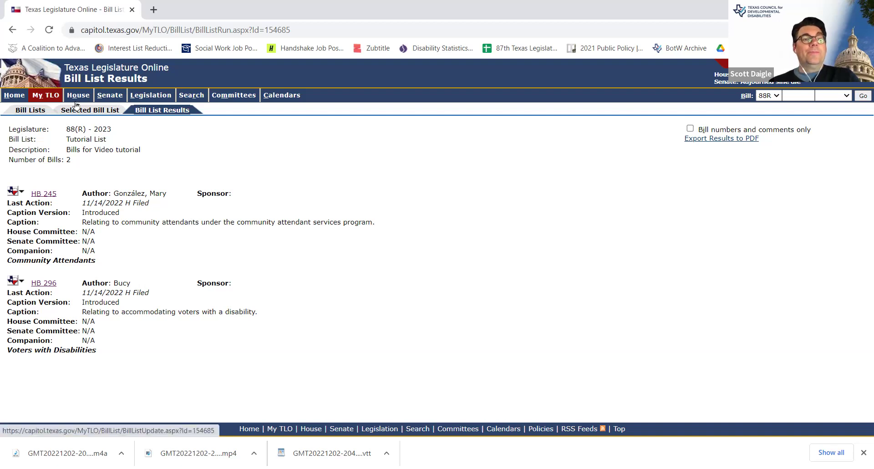
Add a bill alert for HB 245 in MyTLO with the category "Any category" and the comment "Community Attendant"
mouse_move(48, 97)
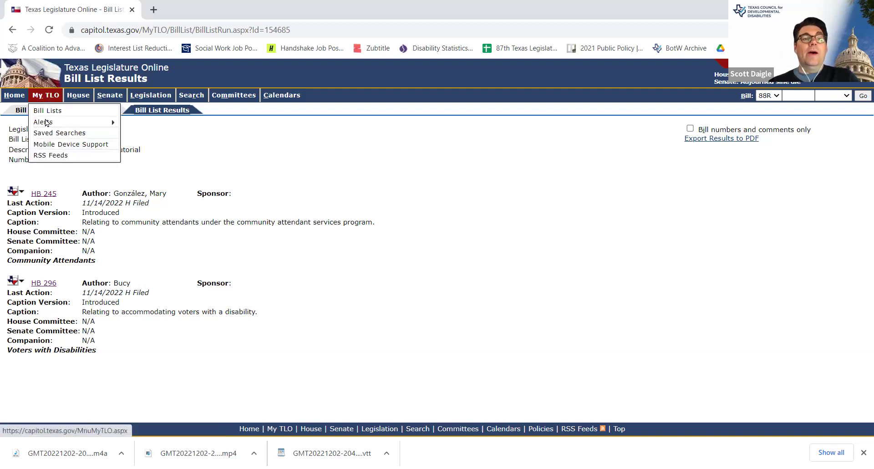
mouse_move(47, 122)
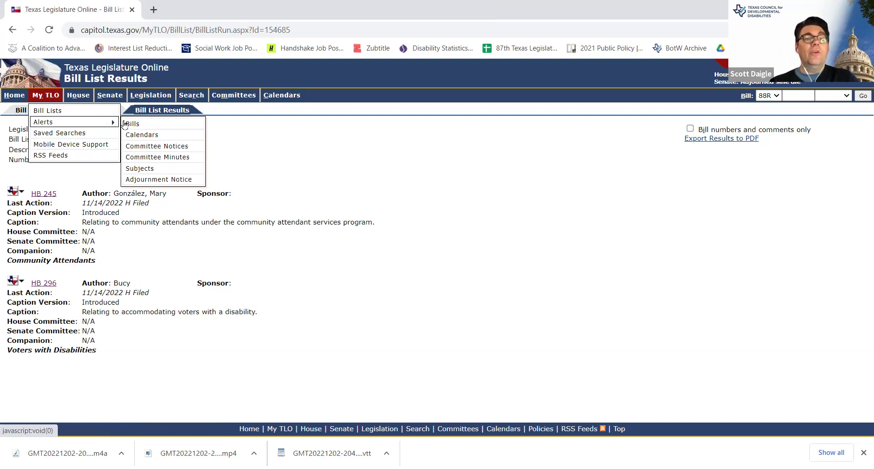
click(140, 124)
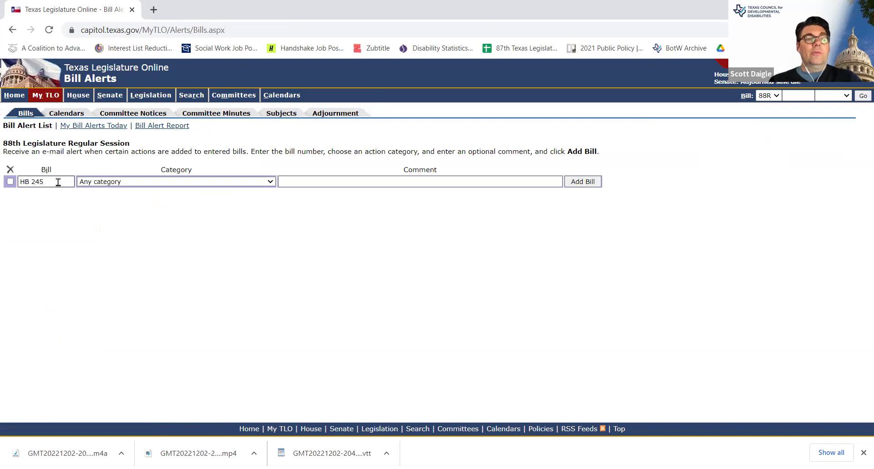
click(304, 178)
text(Community )
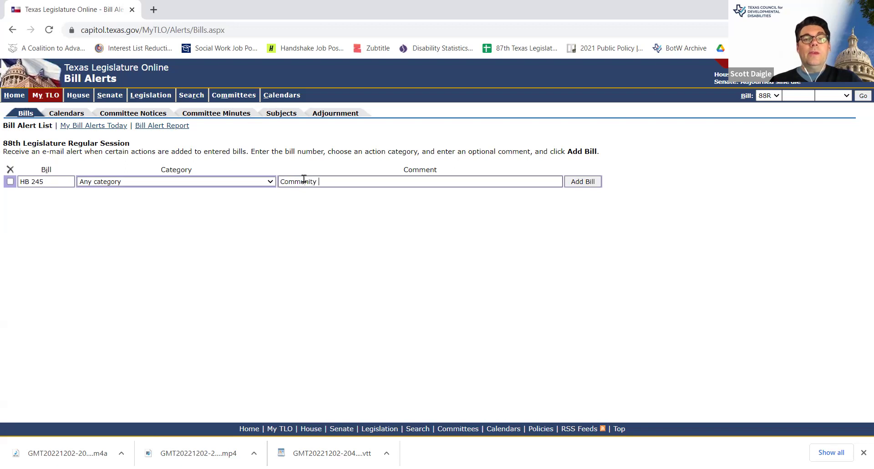
text(Attendant)
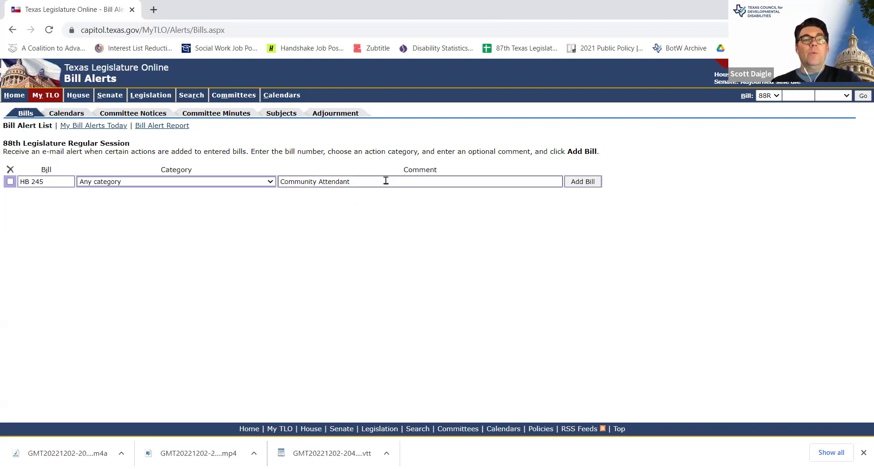
click(269, 182)
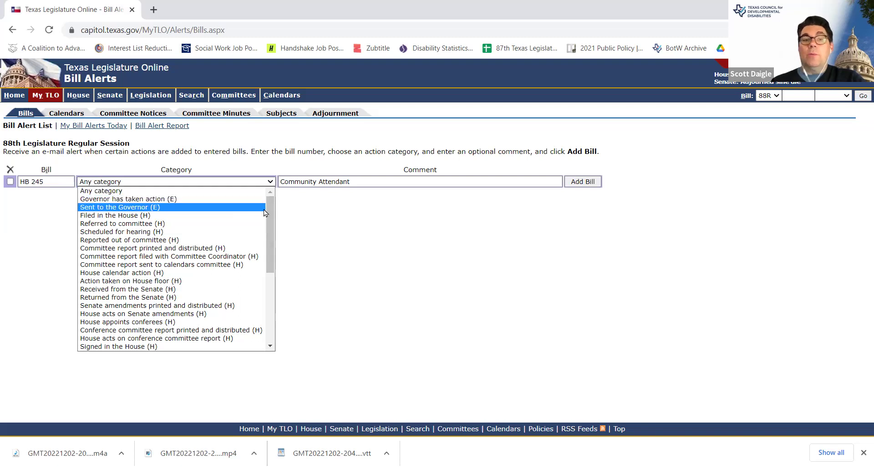
click(432, 220)
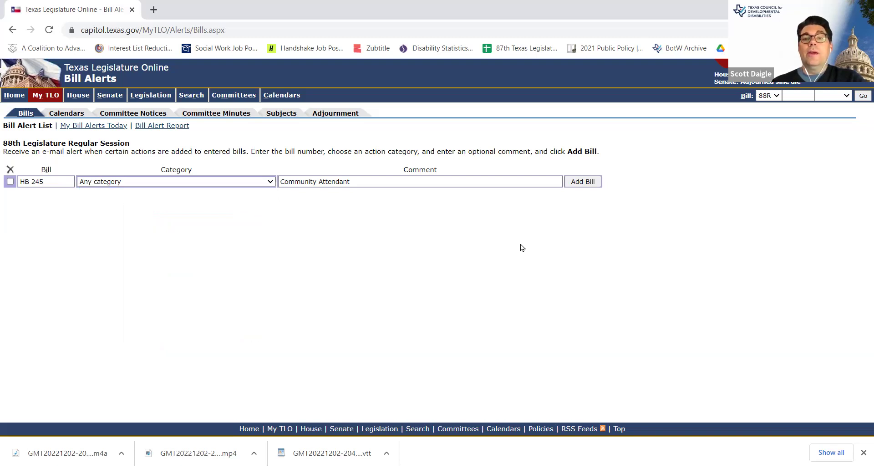
click(582, 181)
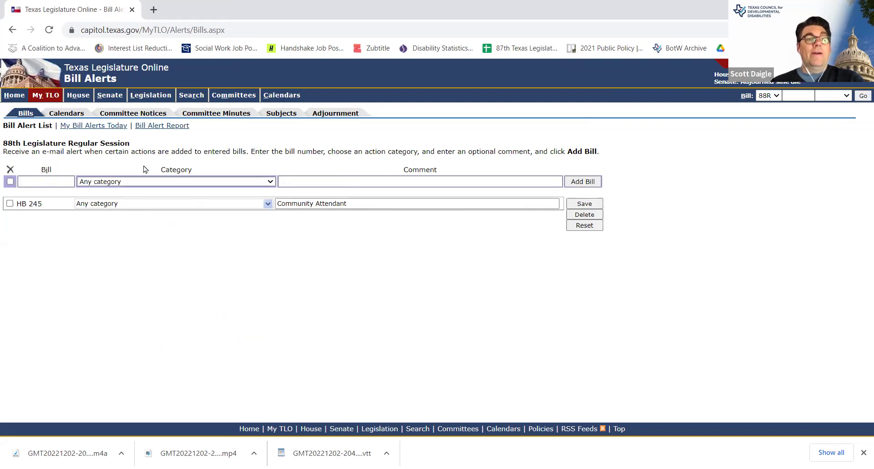
Open the committee notice alerts and look through which House committees are selected for e-mail alerts
mouse_move(50, 99)
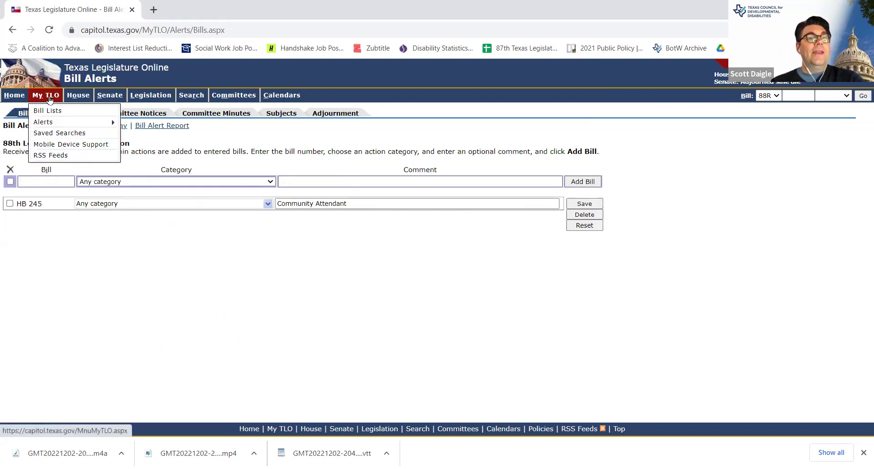
mouse_move(96, 124)
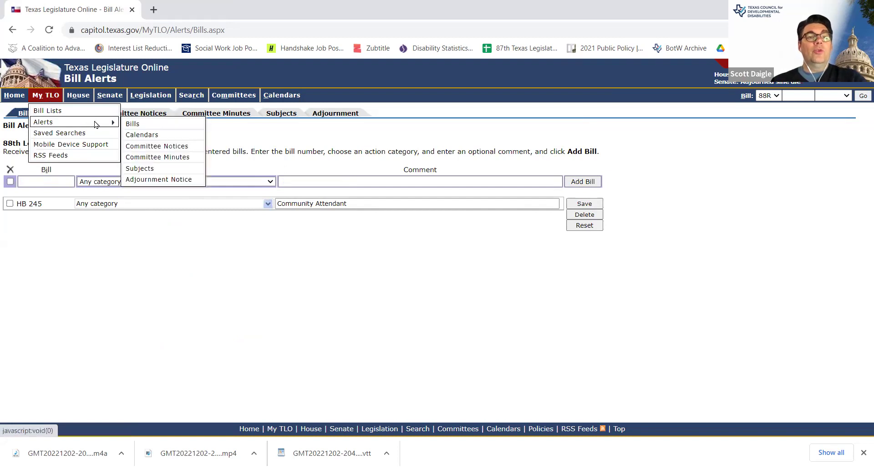
click(168, 147)
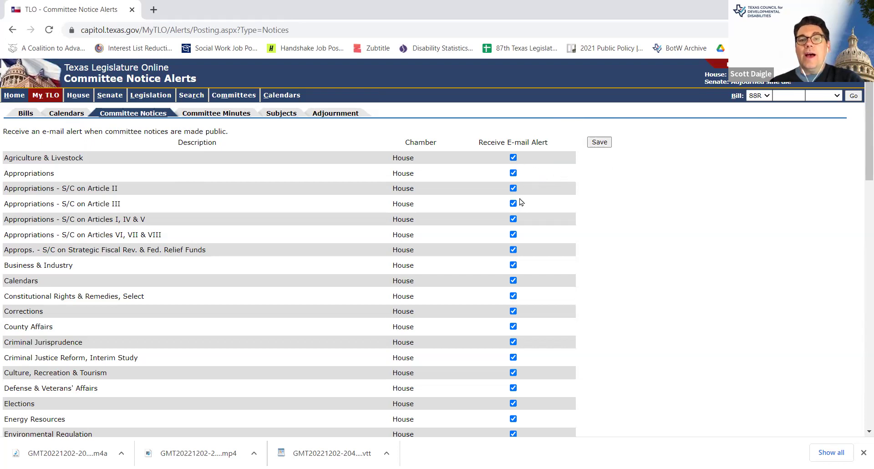
scroll(518, 239, down, 6)
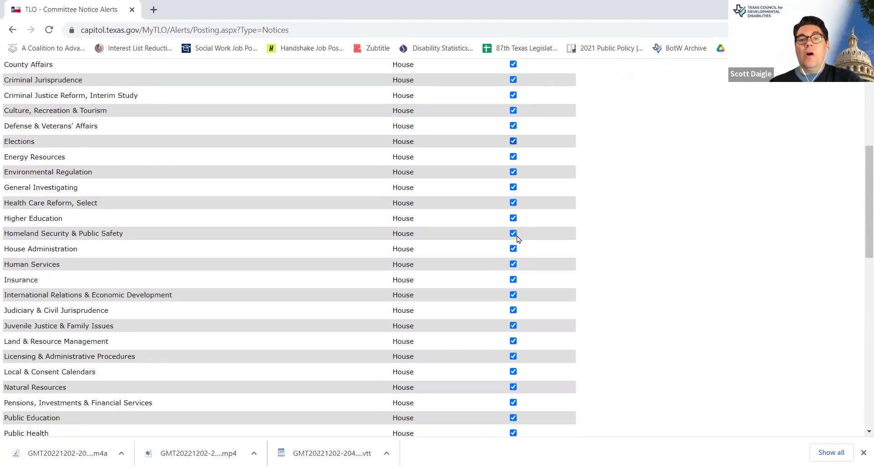
scroll(518, 239, down, 2)
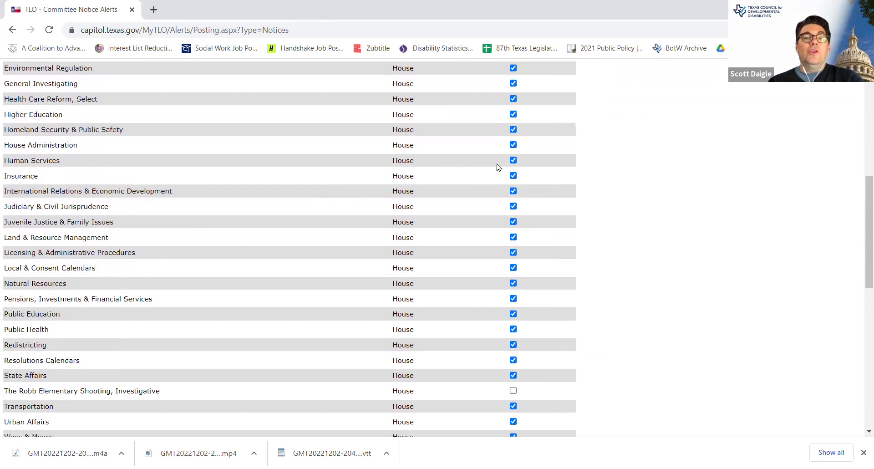
scroll(507, 210, down, 1)
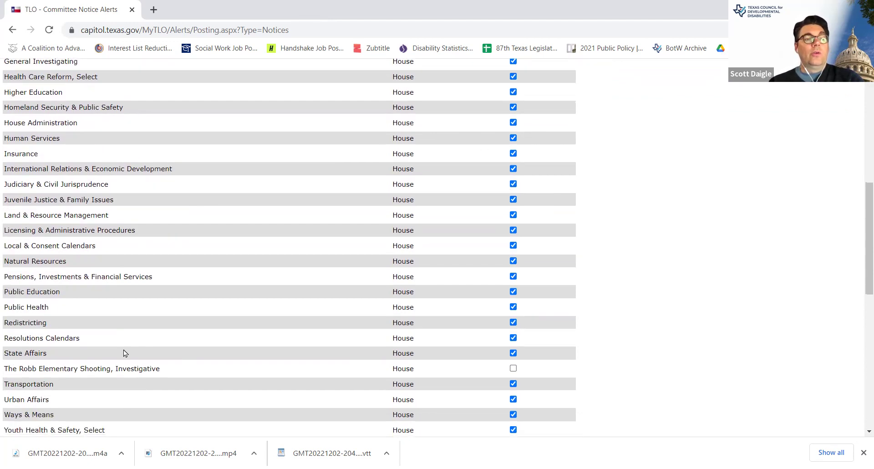
Check the Public Health and Public Education committees in the committee notice alerts and save the alert selection
triple_click(35, 306)
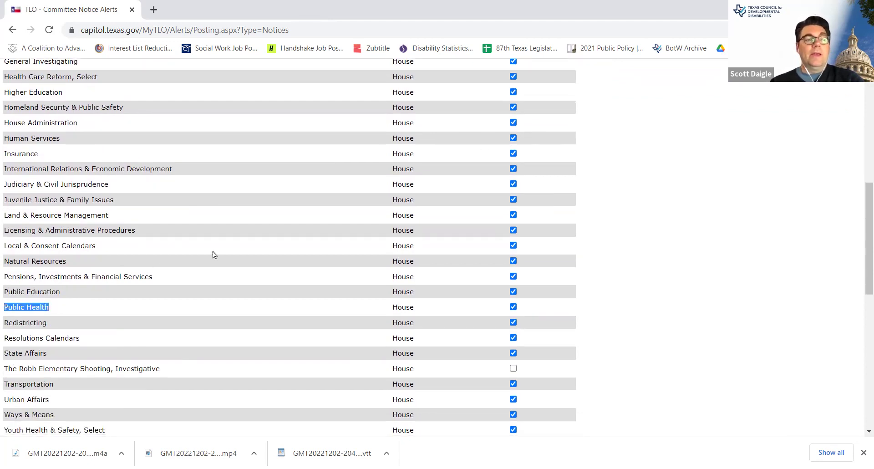
scroll(214, 254, down, 2)
scroll(215, 254, up, 6)
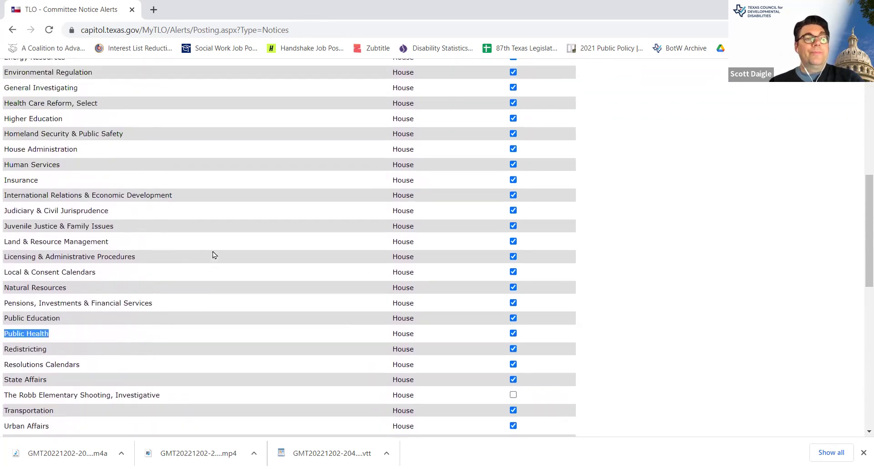
scroll(214, 255, down, 4)
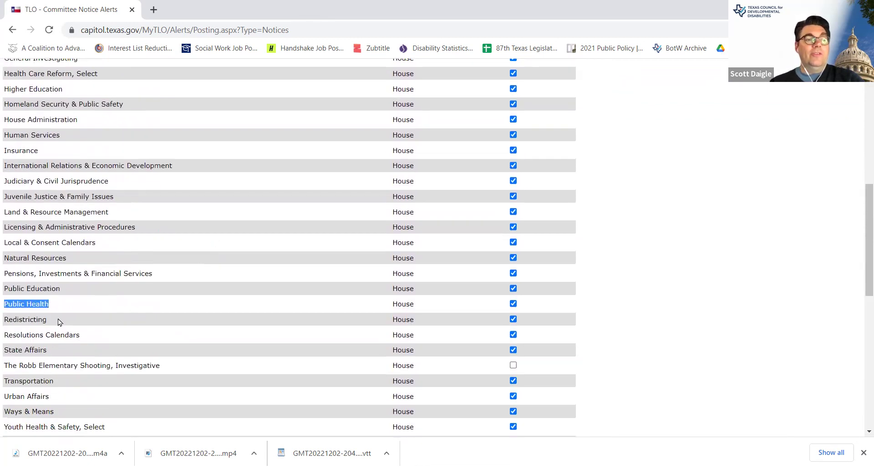
drag(62, 290, 17, 290)
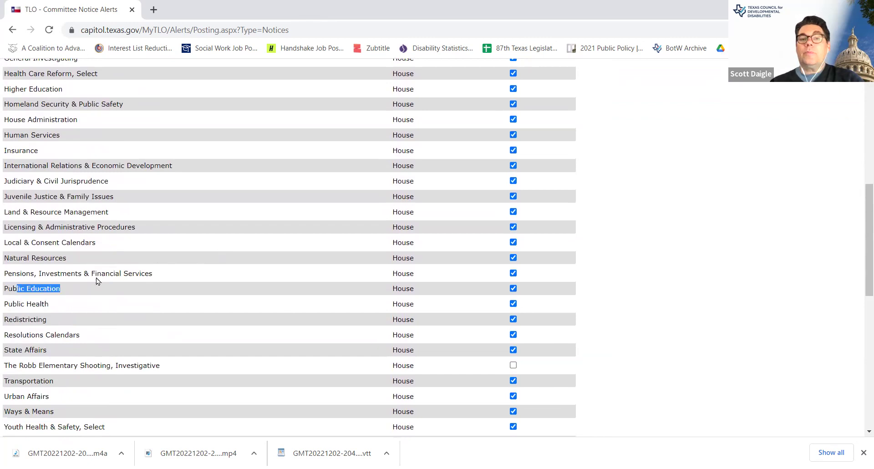
scroll(577, 219, up, 9)
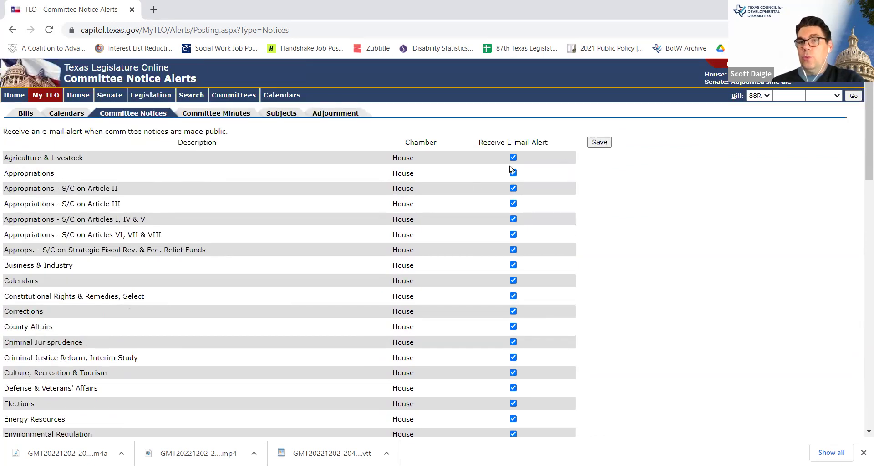
click(600, 143)
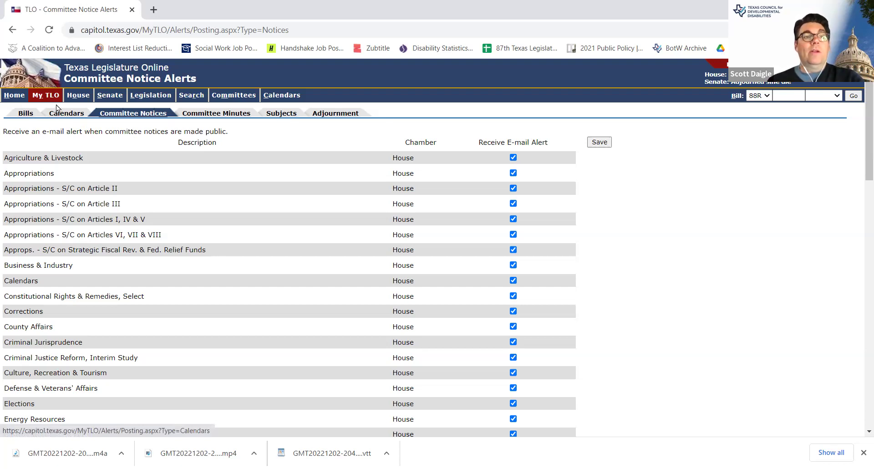
Open the MyTLO subject alerts and expand the section for adding subjects to browse the General Subject Index
mouse_move(47, 98)
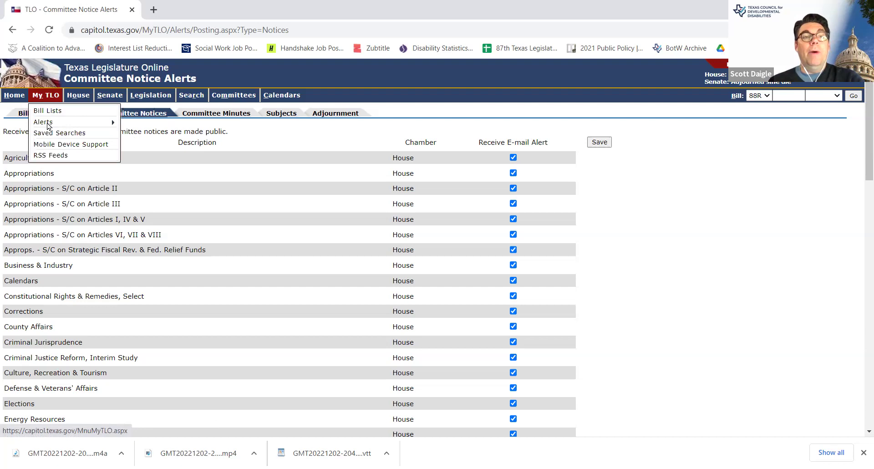
mouse_move(110, 123)
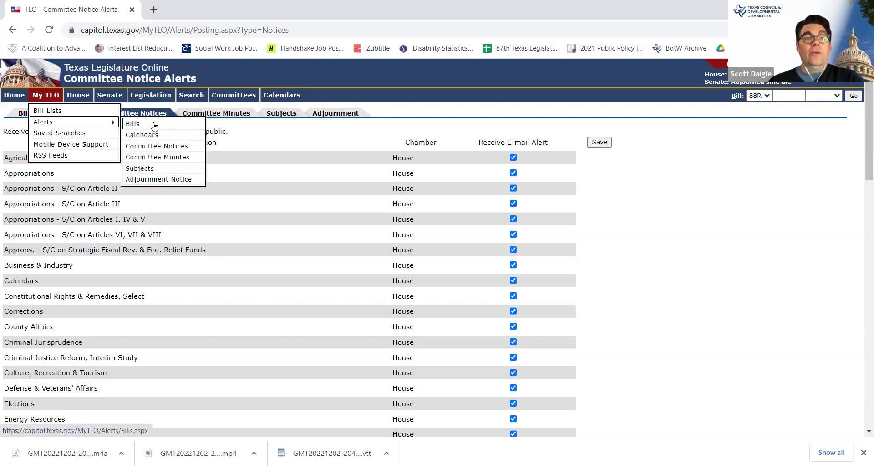
click(152, 169)
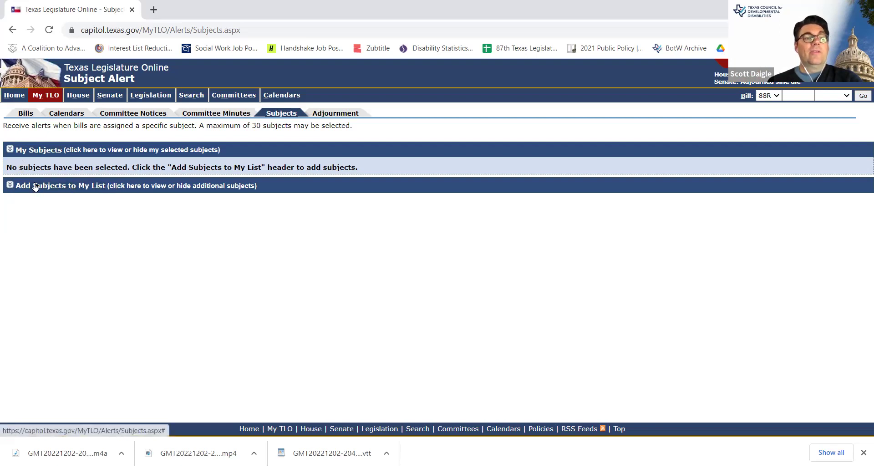
click(11, 186)
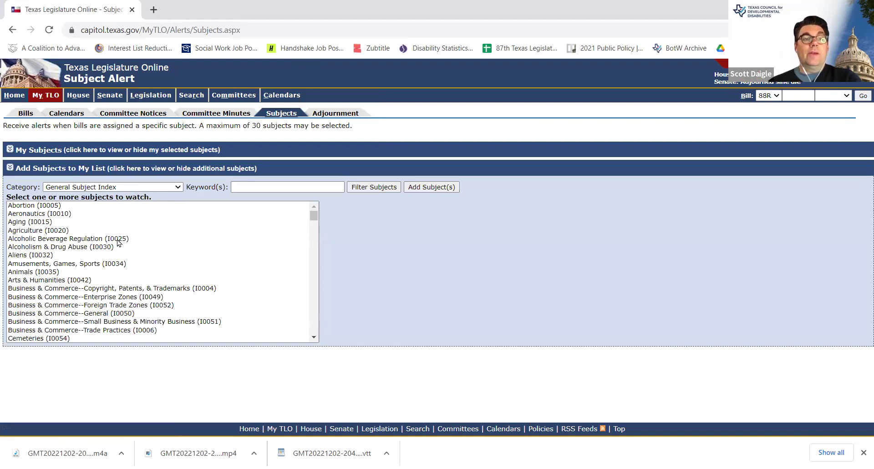
scroll(117, 242, down, 15)
scroll(117, 242, down, 10)
Filter the subjects by "disabilities" to add "Disabilities, Persons with (I0380)" to the subject alerts, and return to the MyTLO overview page
click(263, 186)
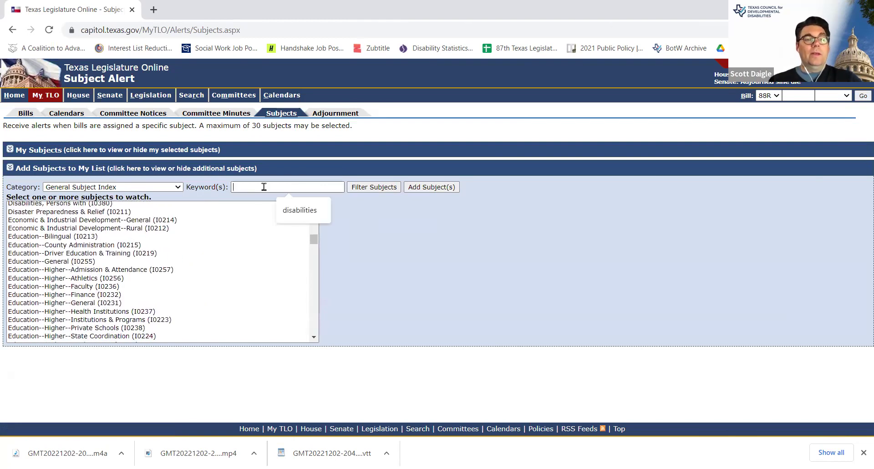
click(299, 210)
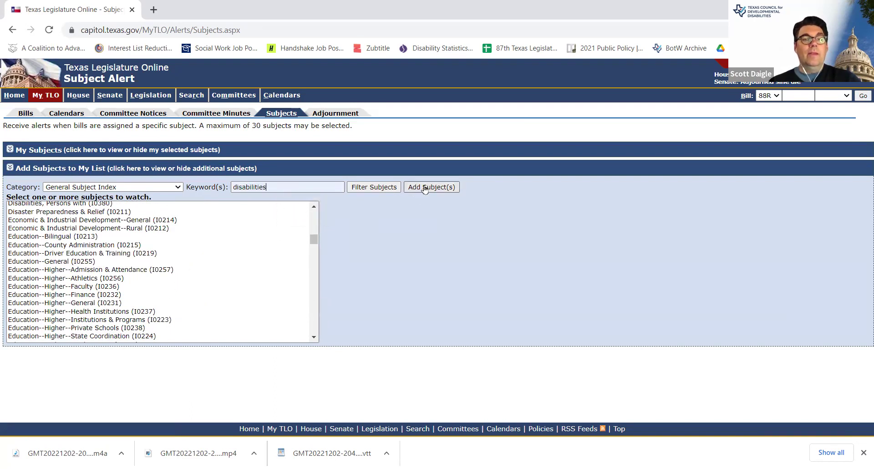
click(369, 189)
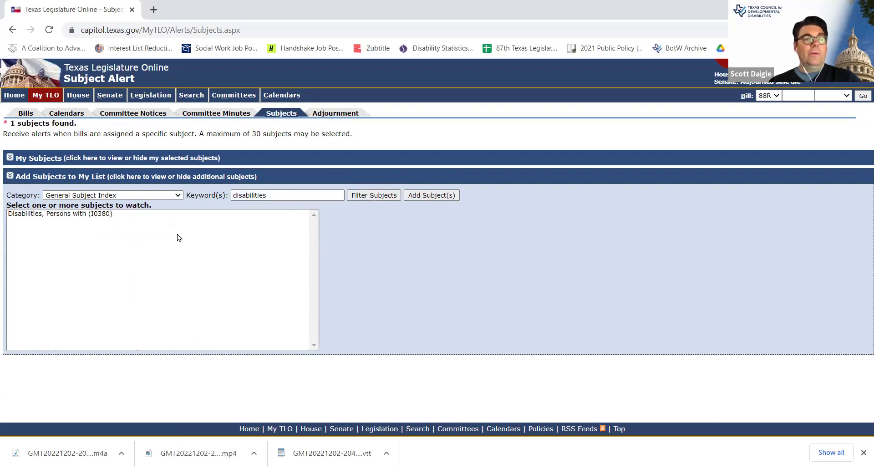
click(81, 214)
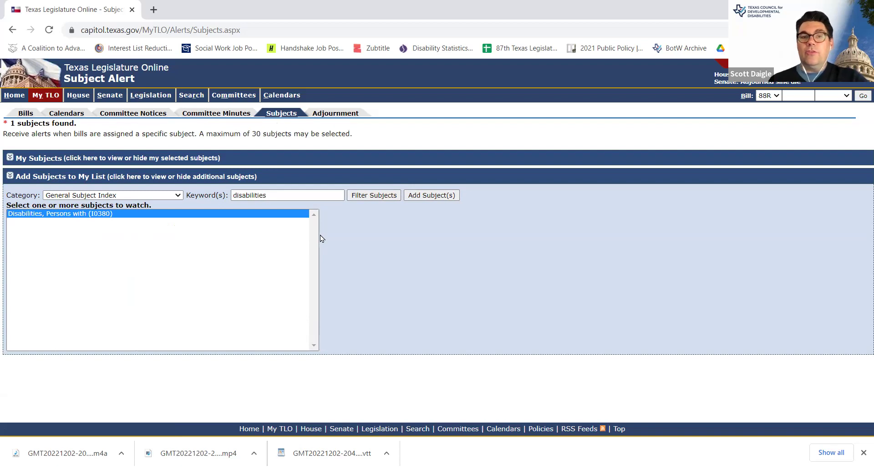
click(429, 196)
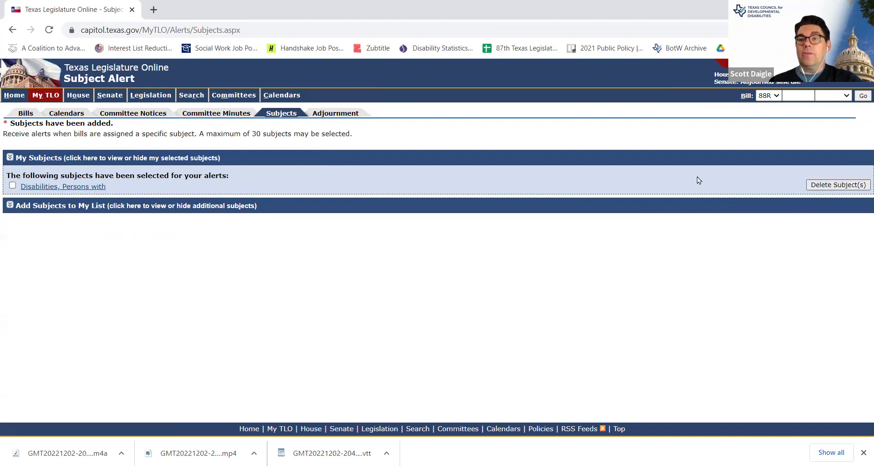
mouse_move(45, 95)
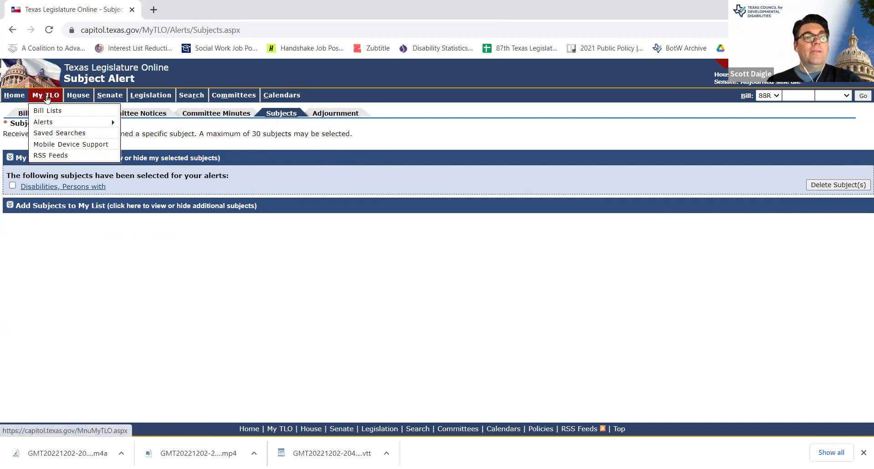
click(46, 96)
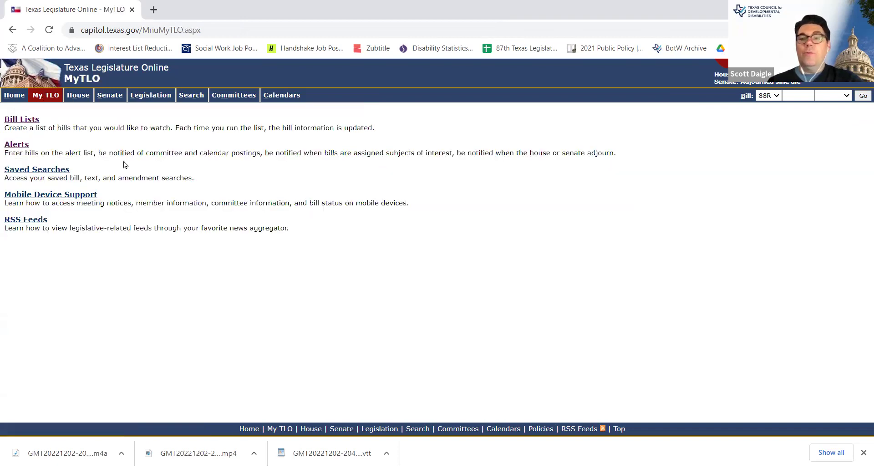